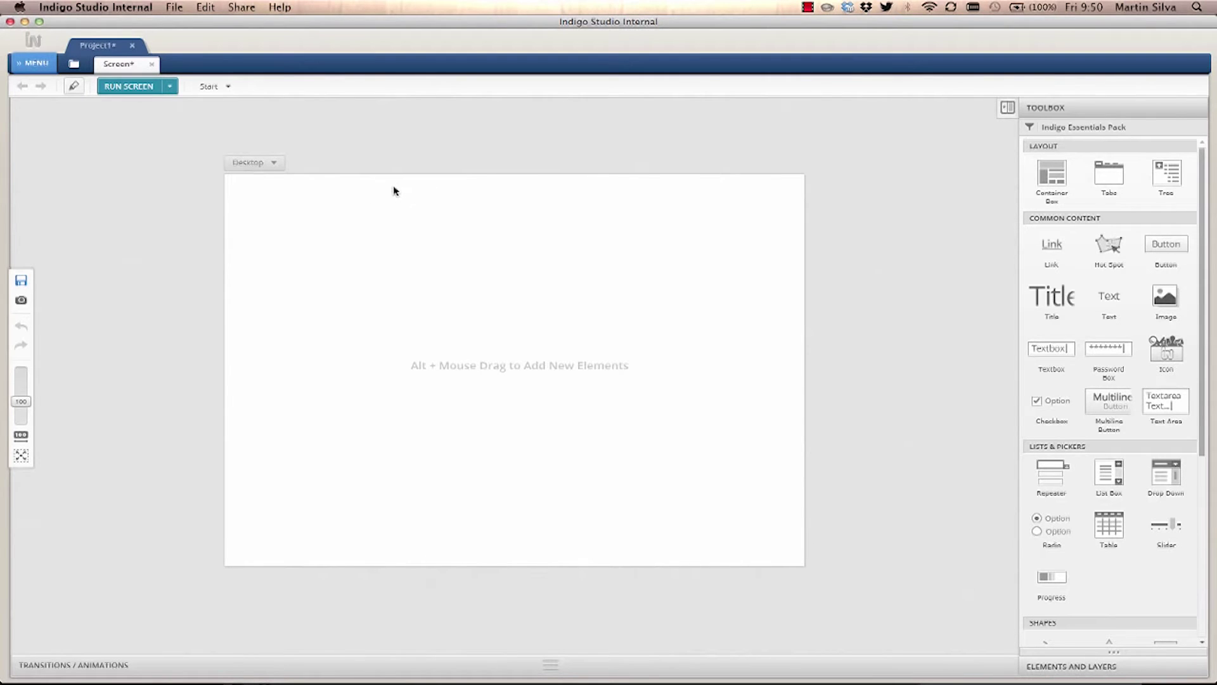
# - Insert a Repeater with quick-add 'rep' in an area marked out at the top centre
pyautogui.moveTo(418, 181); pyautogui.dragTo(639, 431)
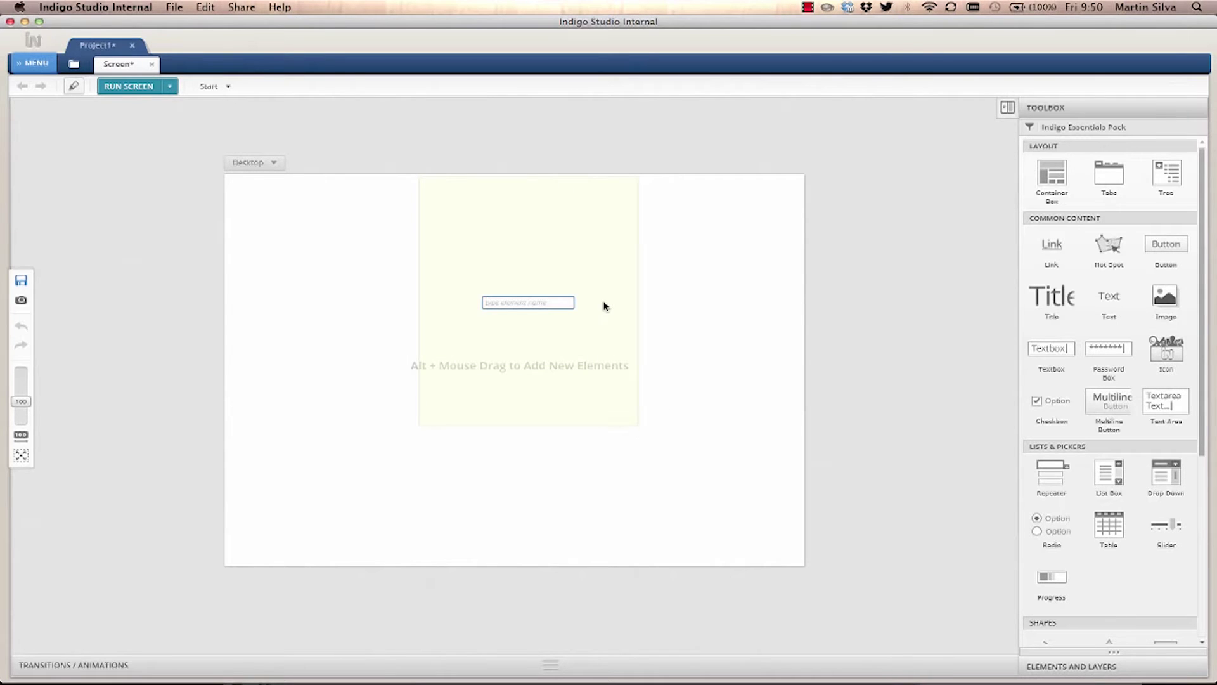
pyautogui.write('rep')
pyautogui.press('Return')
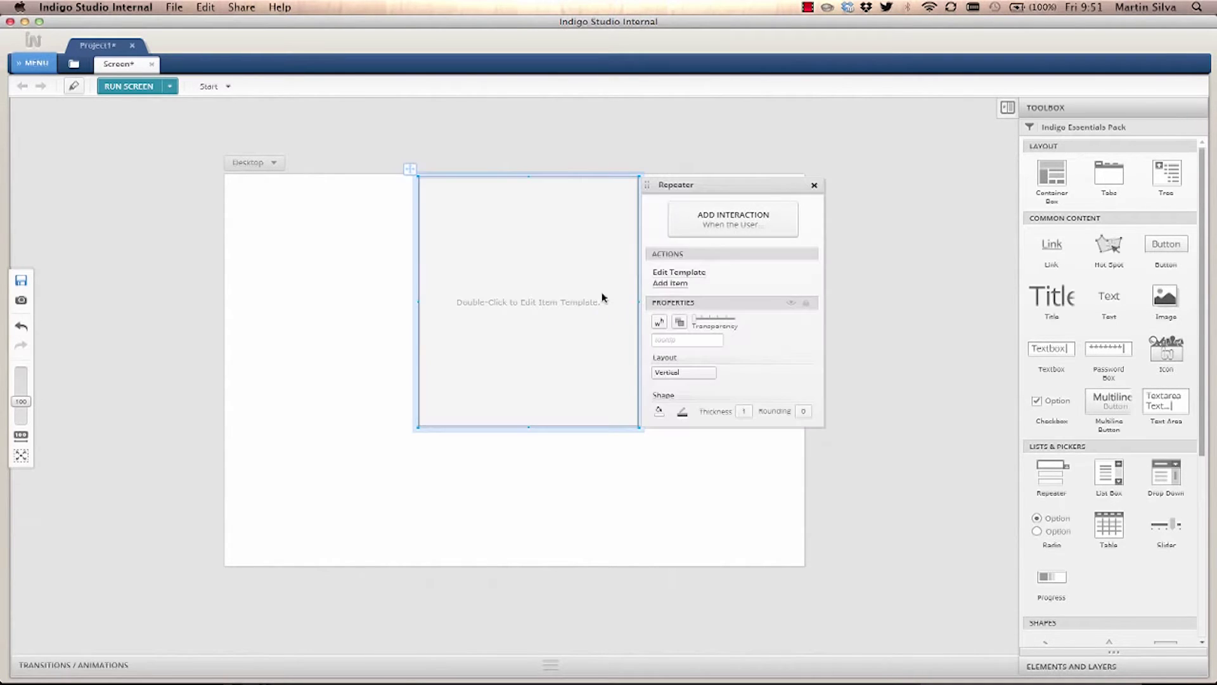
# - Add an Icon and a 'Title or Heading' text to the repeater's item template
pyautogui.doubleClick(492, 220)
pyautogui.doubleClick(433, 193)
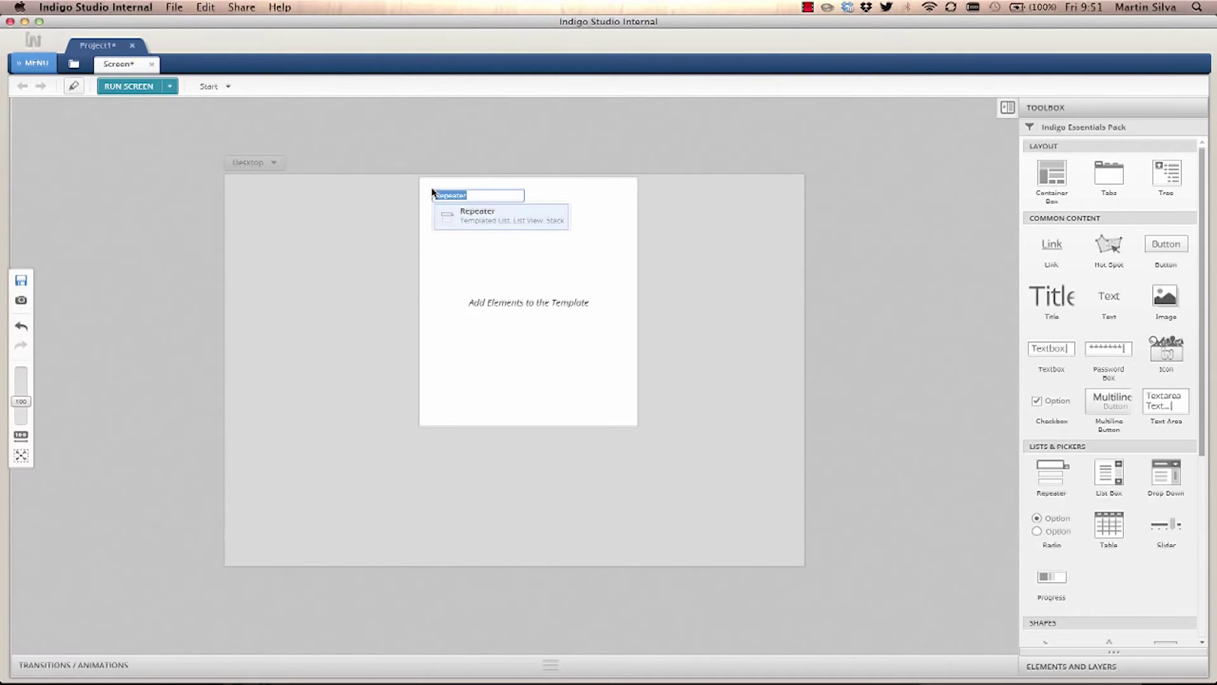
pyautogui.write('icon')
pyautogui.press('Return')
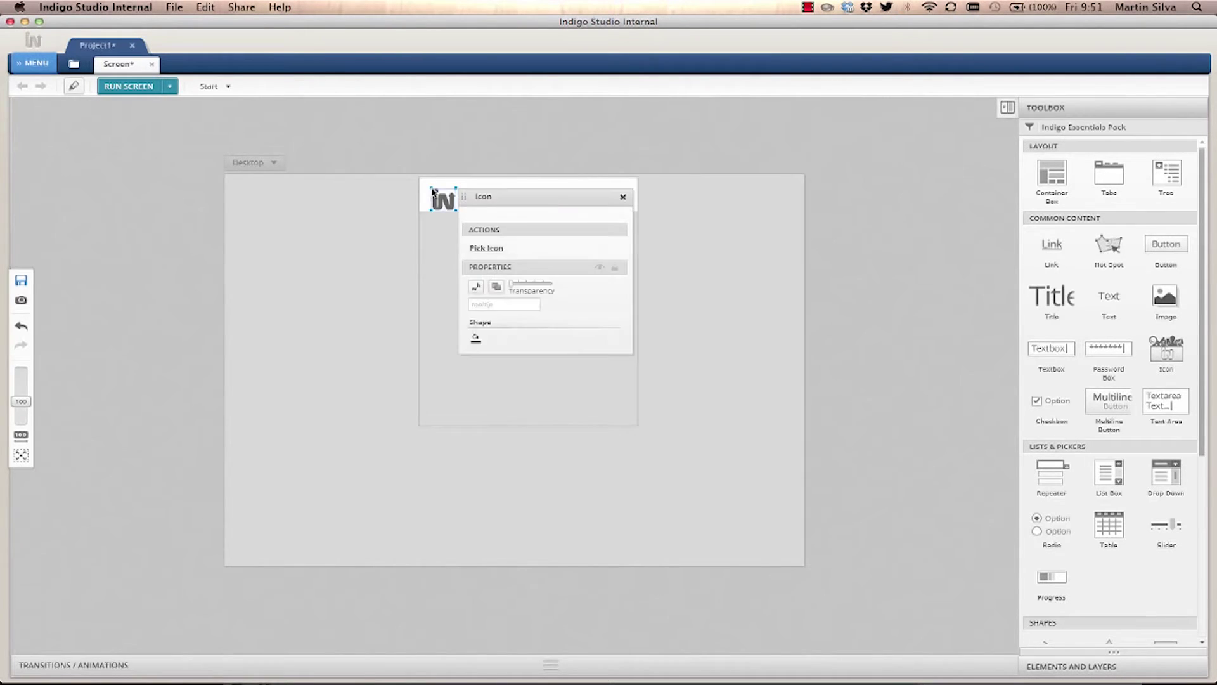
pyautogui.click(476, 154)
pyautogui.doubleClick(472, 212)
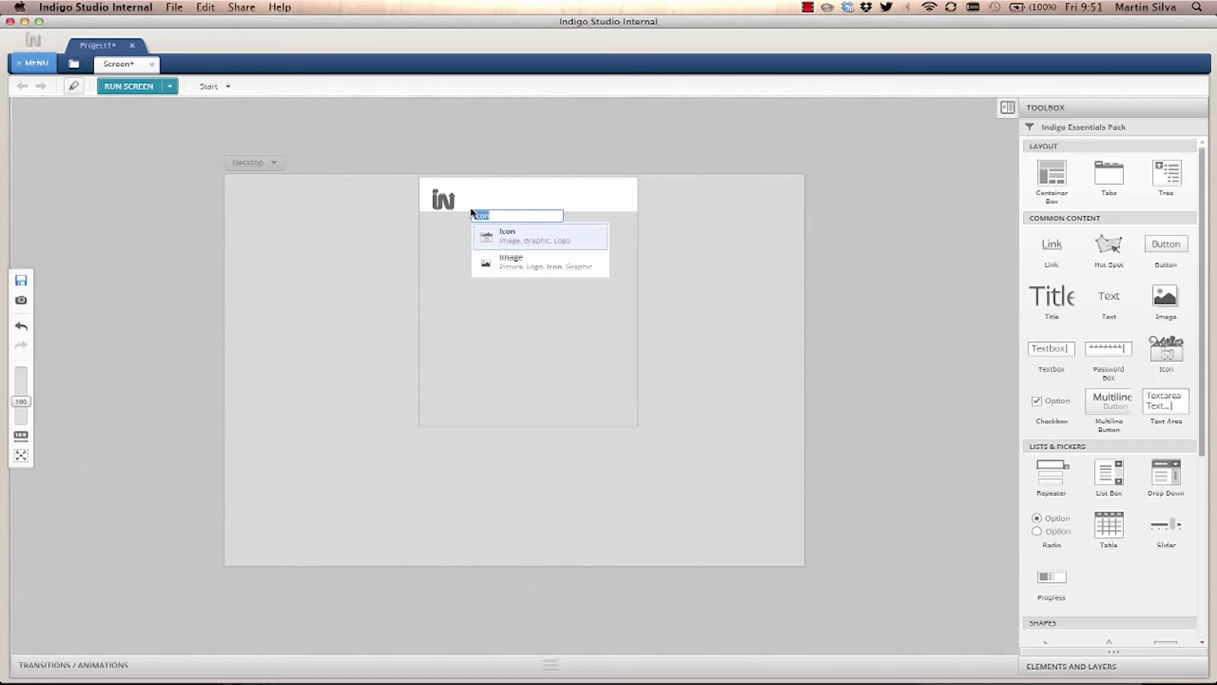
pyautogui.write('title')
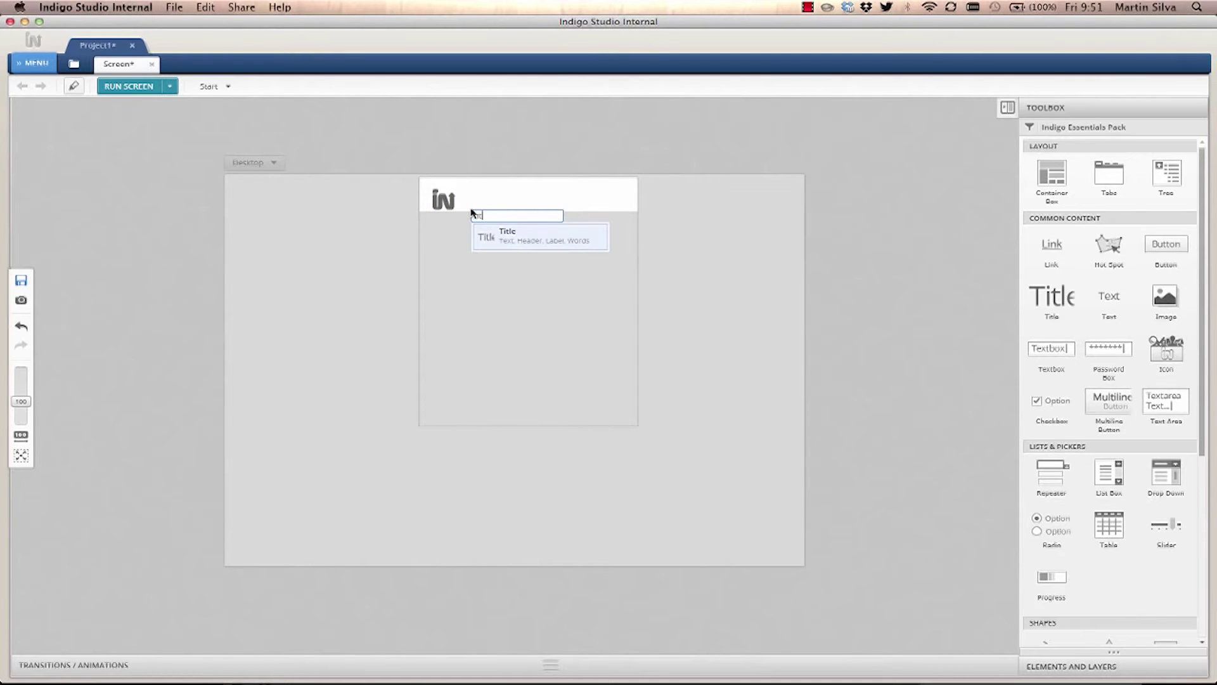
pyautogui.press('Return')
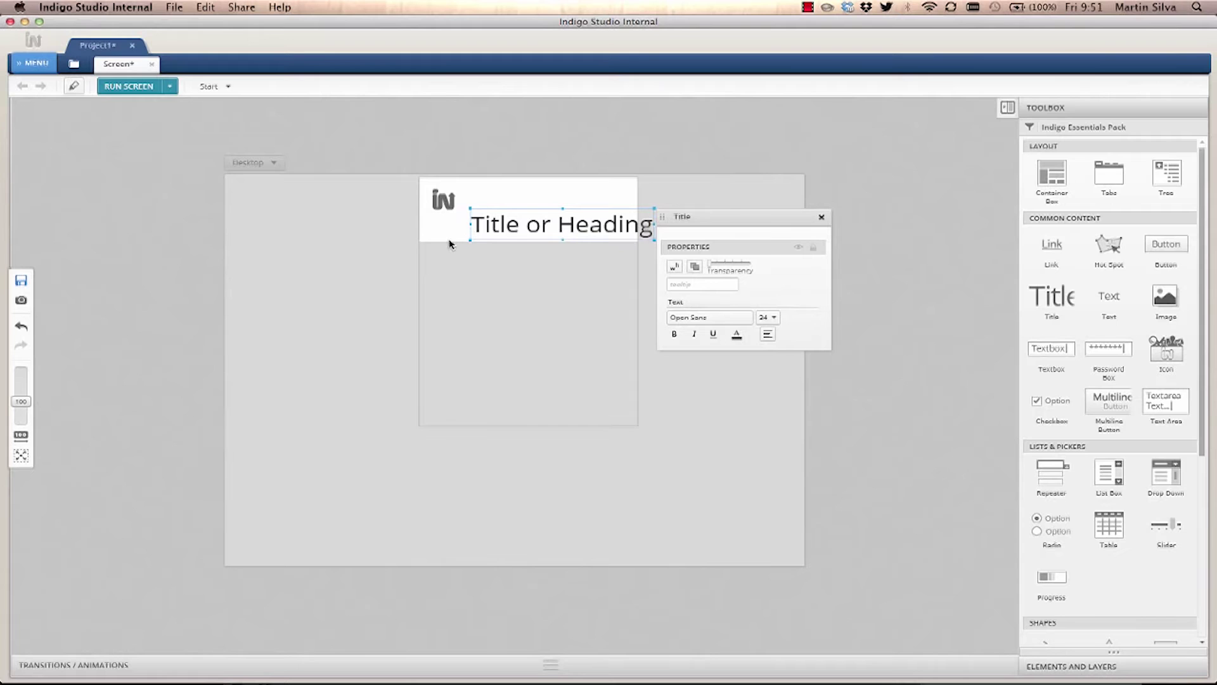
# - Move the title up beside the icon, nudge the item edge, and set font size 20
pyautogui.moveTo(543, 224); pyautogui.dragTo(536, 199)
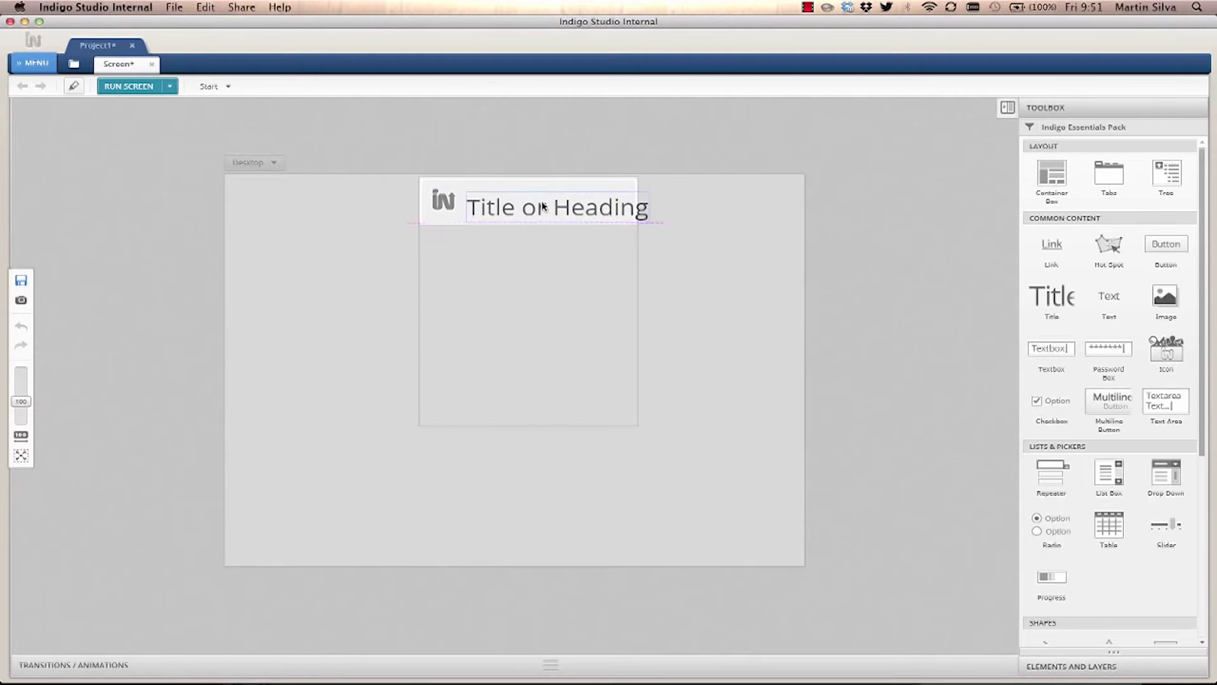
pyautogui.click(452, 218)
pyautogui.moveTo(528, 214); pyautogui.dragTo(530, 220)
pyautogui.click(439, 205)
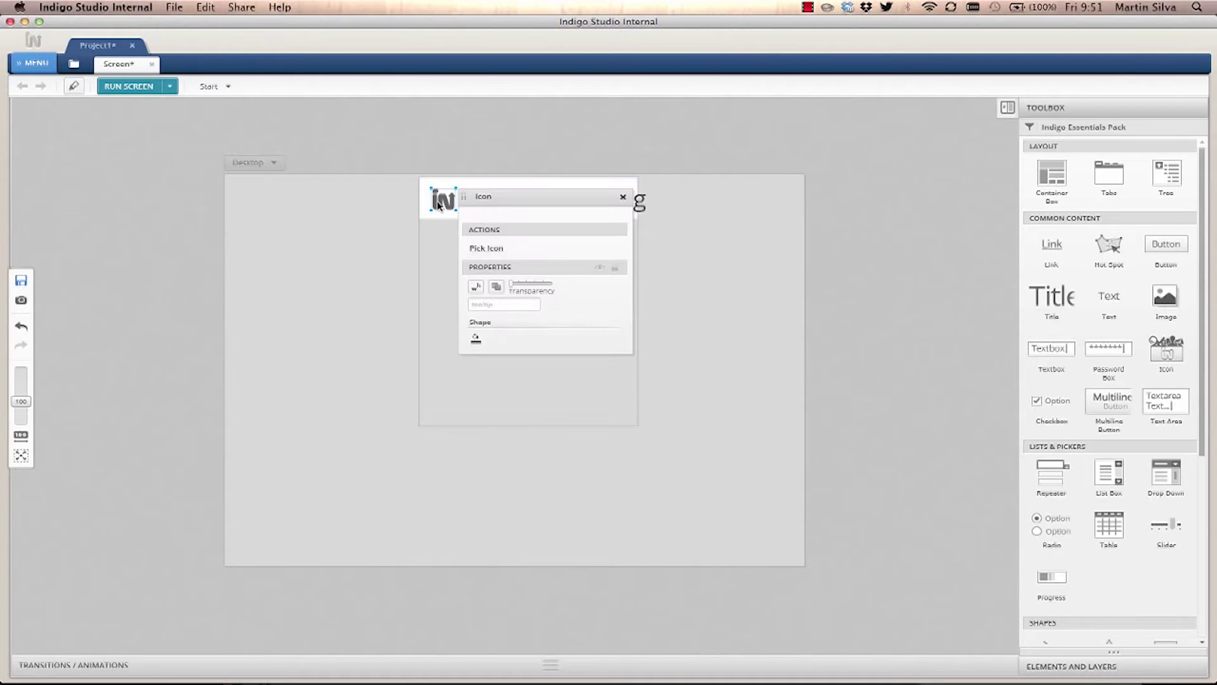
pyautogui.click(564, 197)
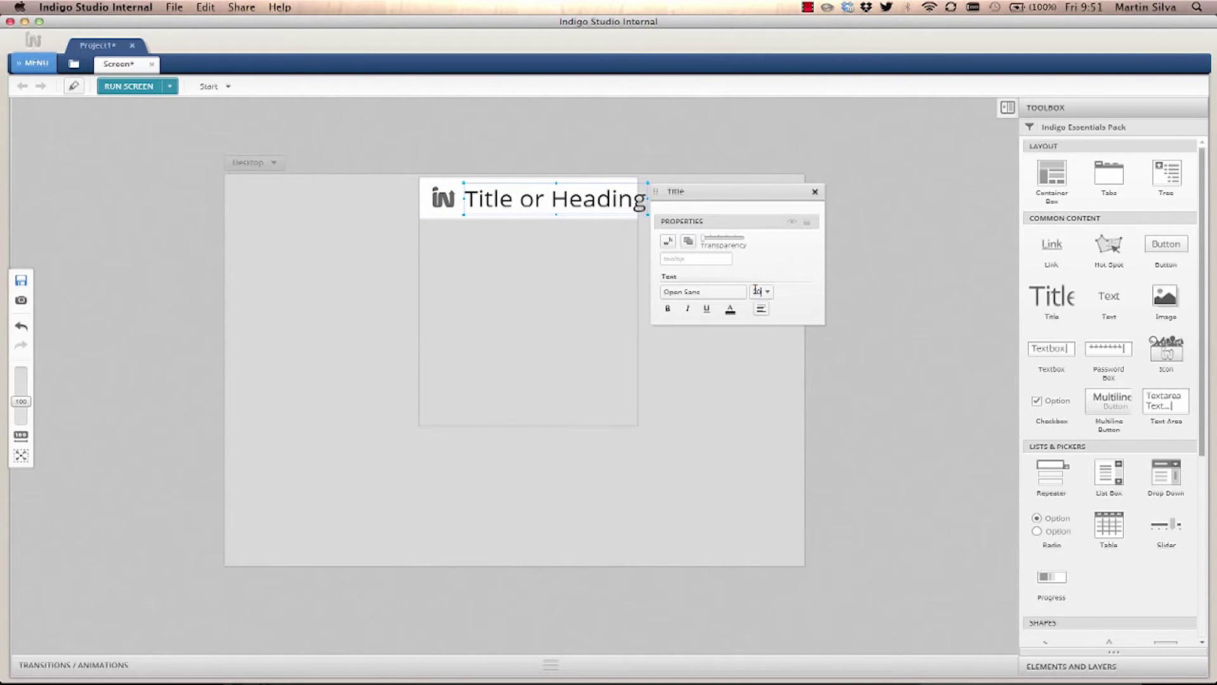
pyautogui.write('20')
pyautogui.press('Return')
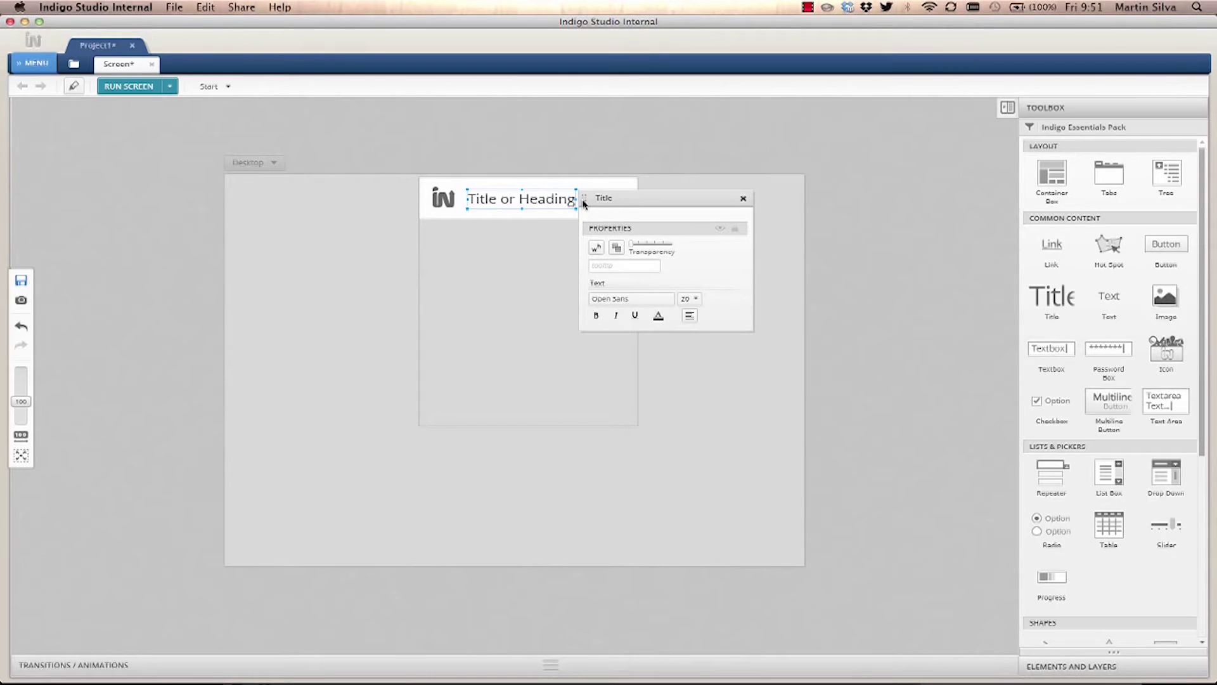
pyautogui.moveTo(583, 204); pyautogui.dragTo(758, 244)
# - Leave the template and extend the first item's bottom handle until four items repeat
pyautogui.click(704, 145)
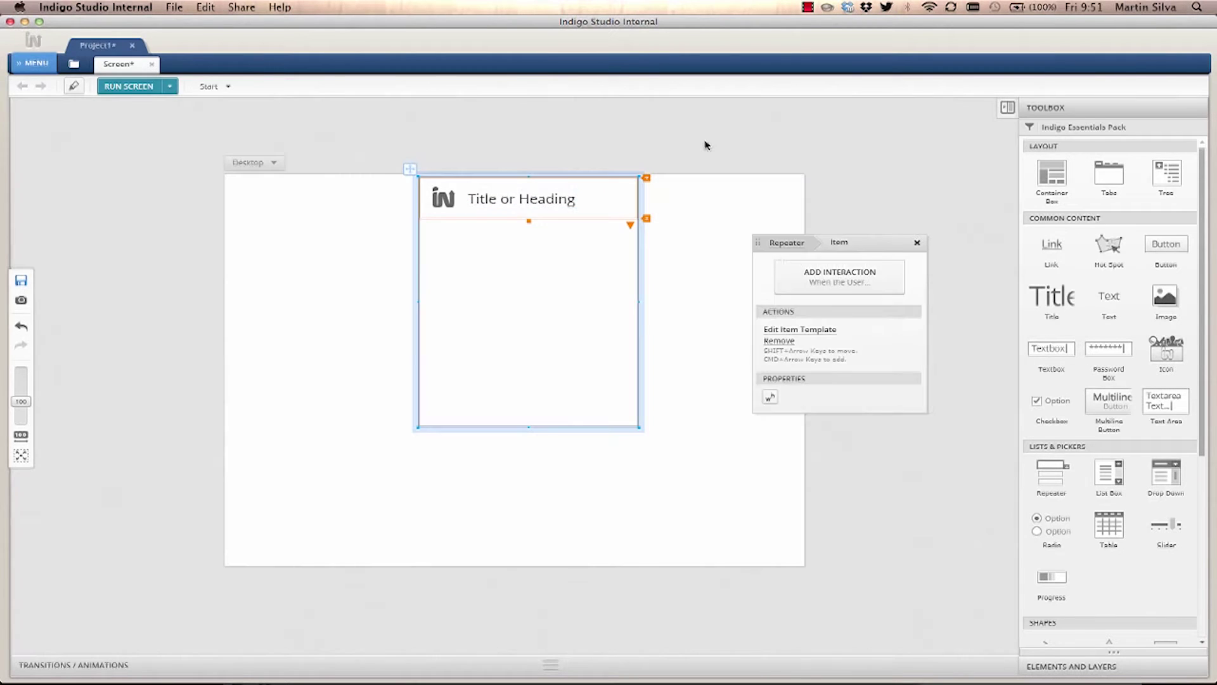
pyautogui.click(649, 155)
pyautogui.click(546, 307)
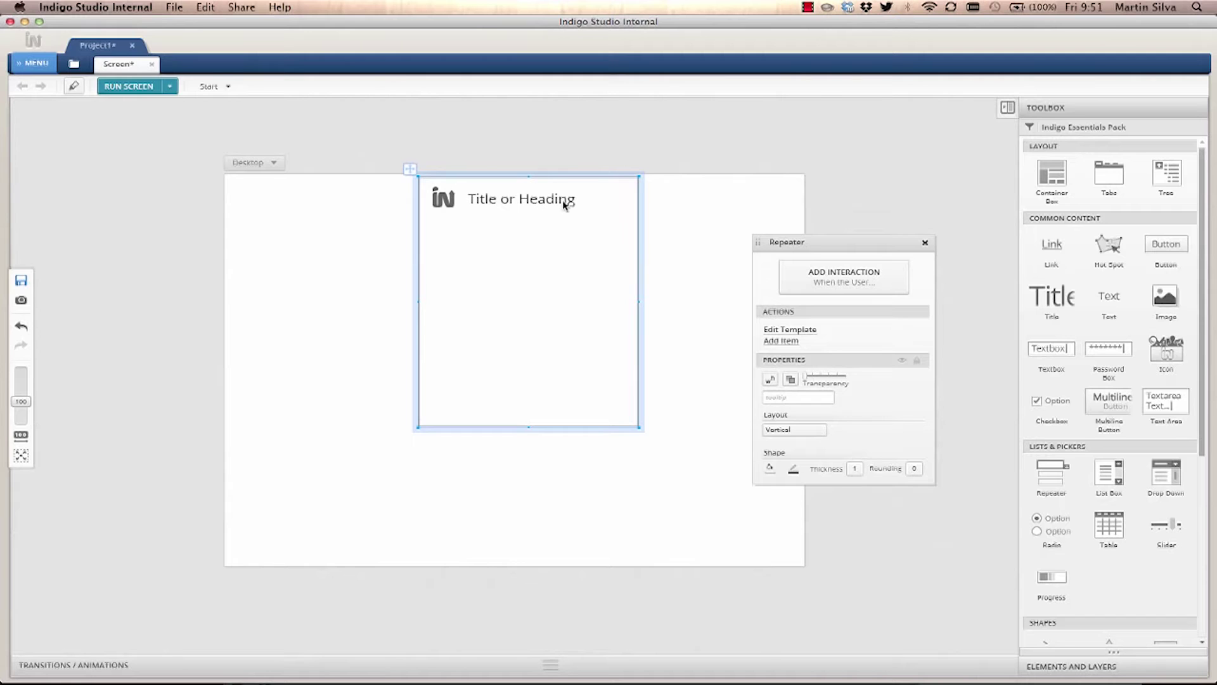
pyautogui.click(623, 212)
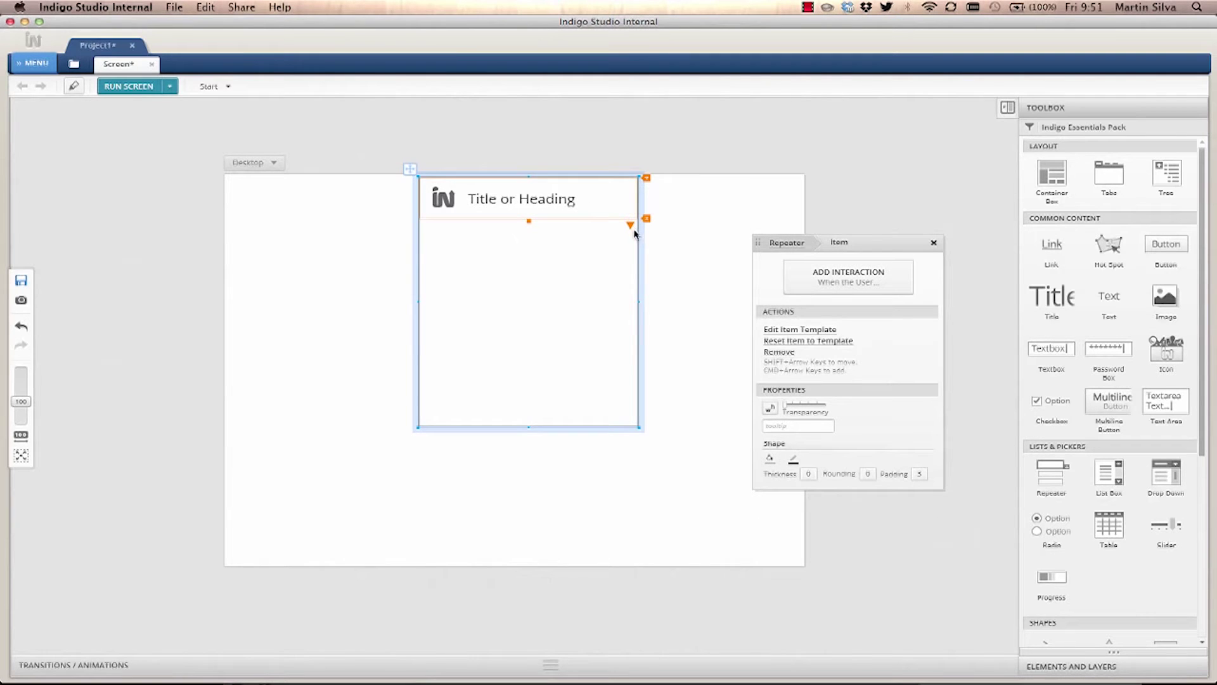
pyautogui.moveTo(630, 228); pyautogui.dragTo(624, 446)
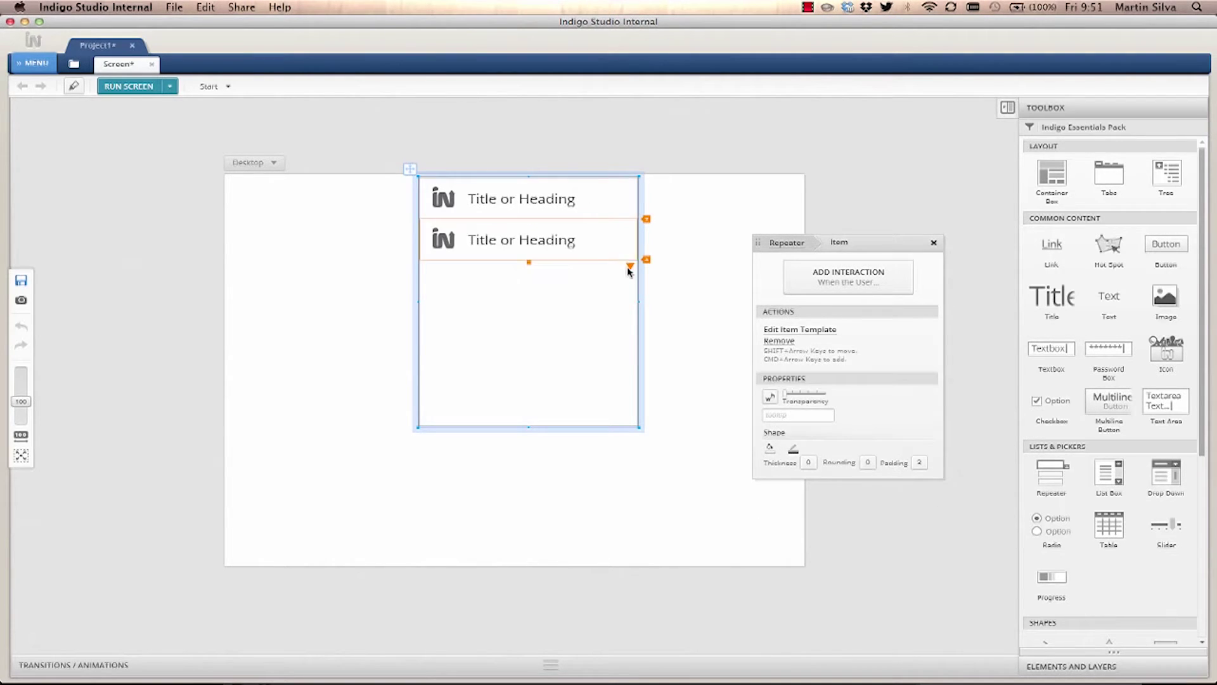
pyautogui.moveTo(623, 323)
pyautogui.mouseDown()
pyautogui.moveTo(622, 219)
pyautogui.moveTo(622, 402)
pyautogui.moveTo(623, 228)
pyautogui.moveTo(631, 317)
pyautogui.mouseUp()
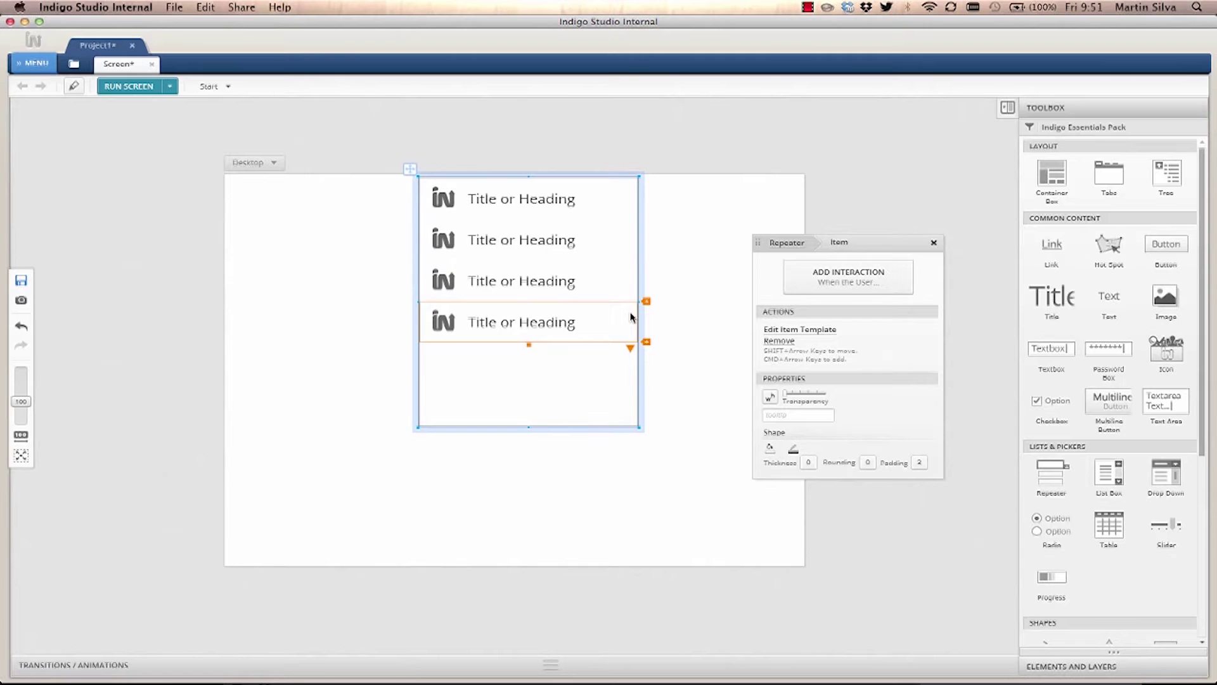
pyautogui.click(729, 229)
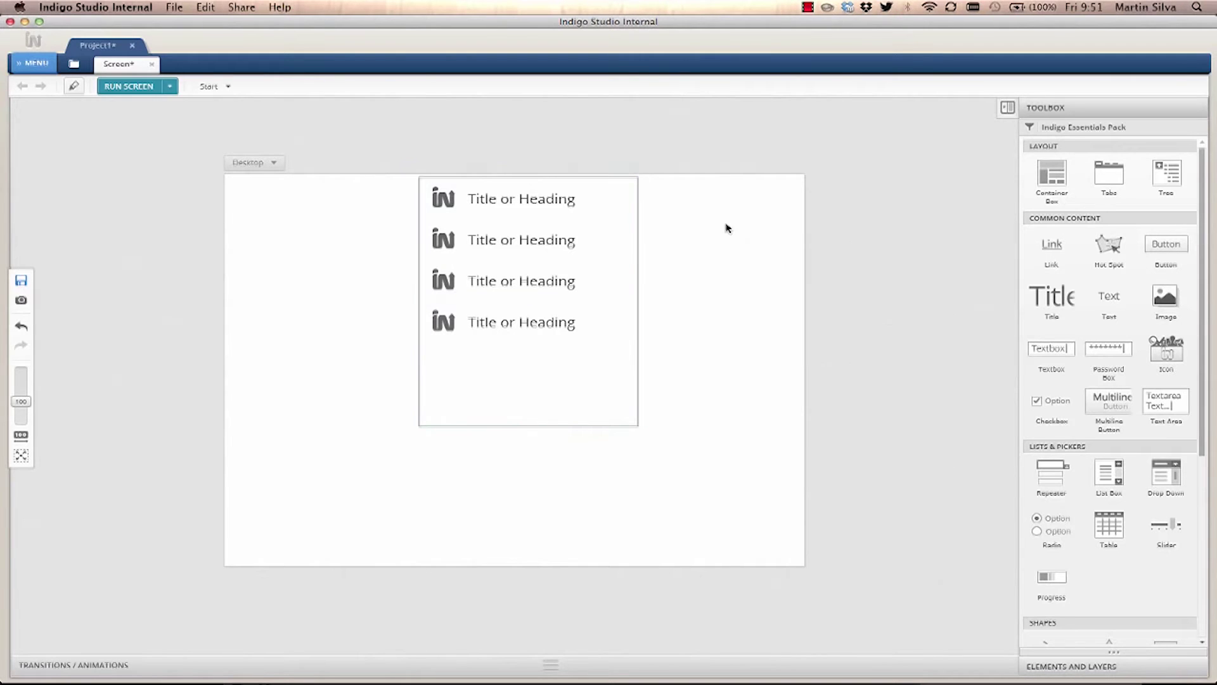
pyautogui.click(597, 398)
# - Retype the four item titles as Home, Blog, About and Contact Us
pyautogui.click(492, 200)
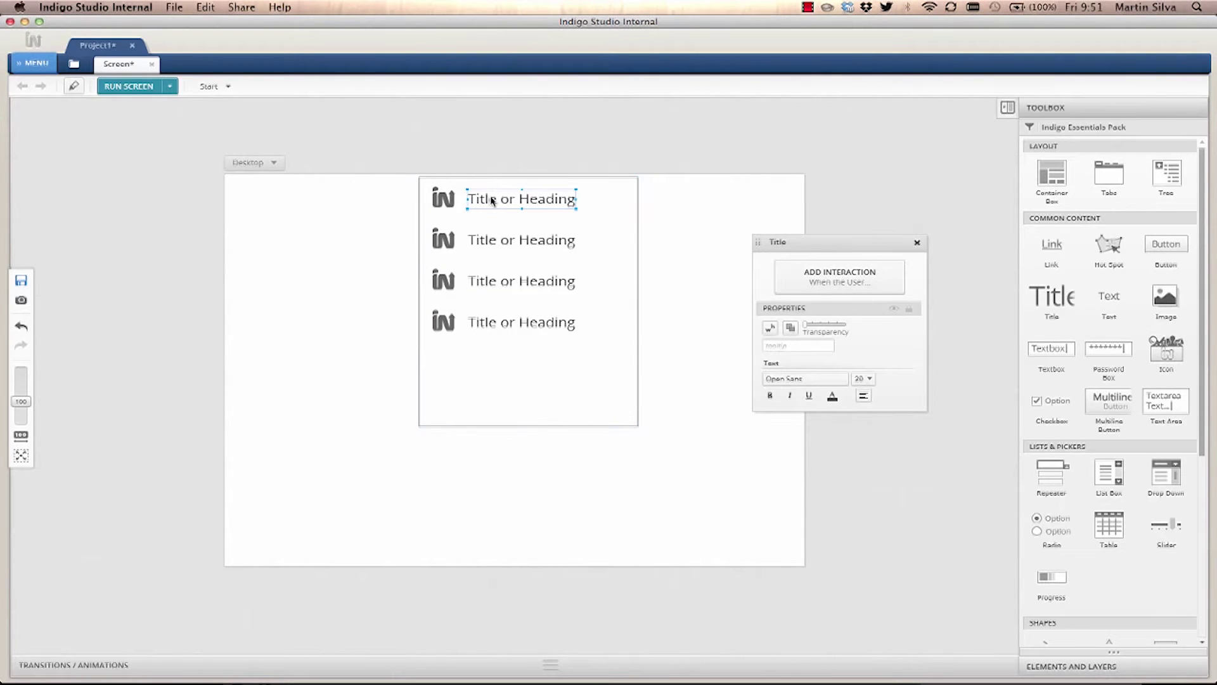
pyautogui.write('Home')
pyautogui.click(487, 240)
pyautogui.write('Blog')
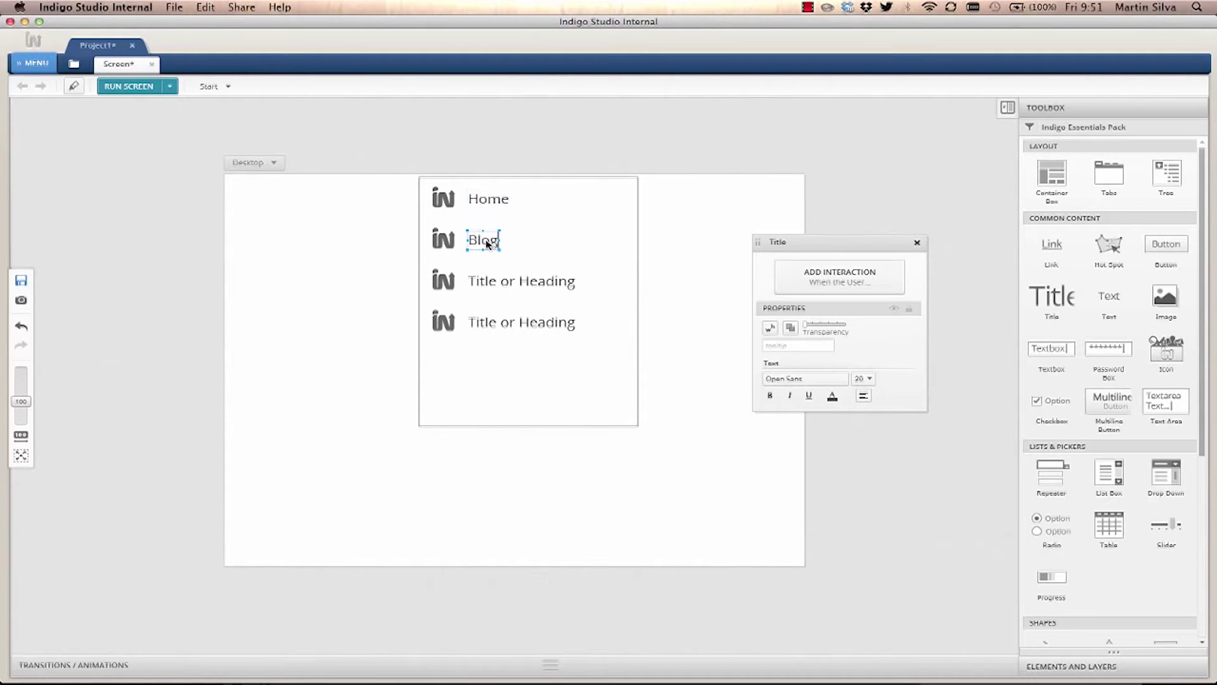
pyautogui.click(482, 291)
pyautogui.write('About')
pyautogui.click(492, 324)
pyautogui.write('Cont')
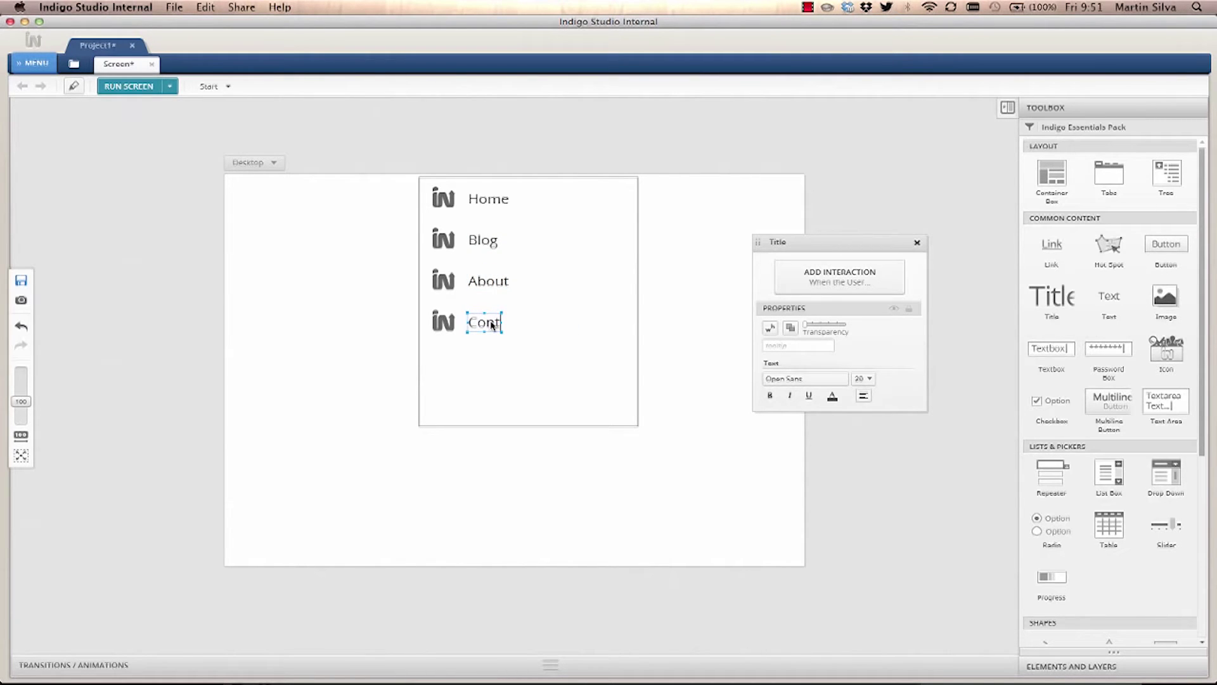
pyautogui.write('act Us')
# - Give Home a house icon and Blog a coffee cup icon
pyautogui.doubleClick(445, 195)
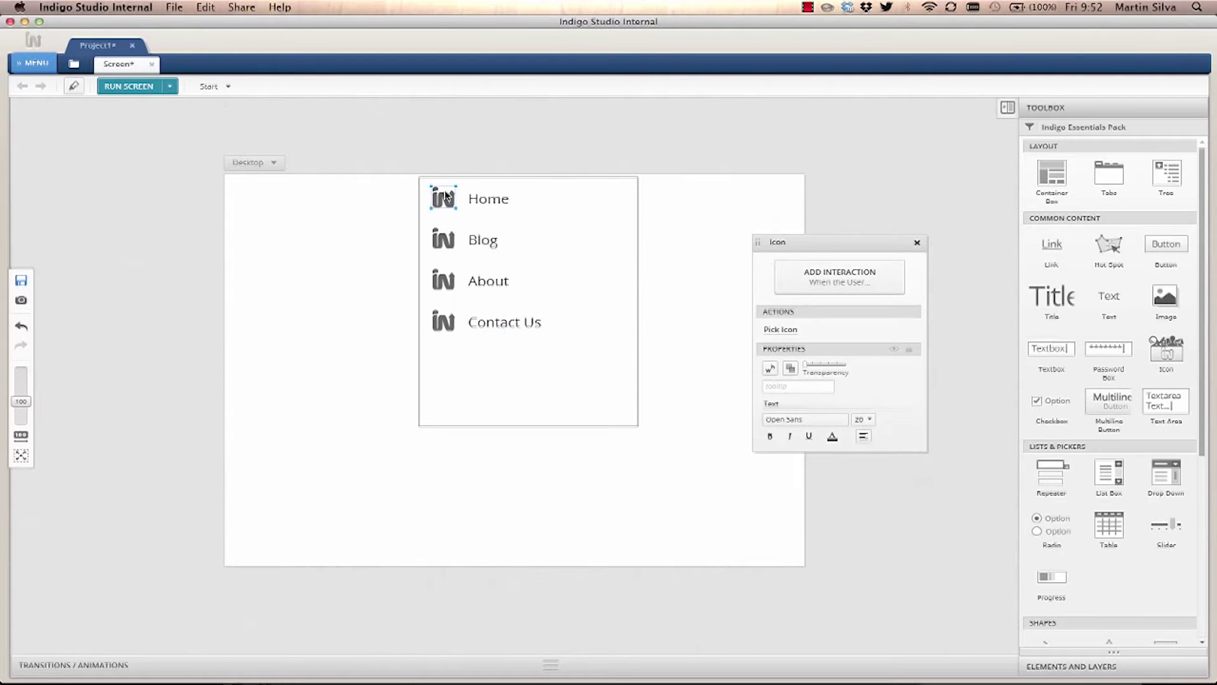
pyautogui.click(664, 235)
pyautogui.write('home')
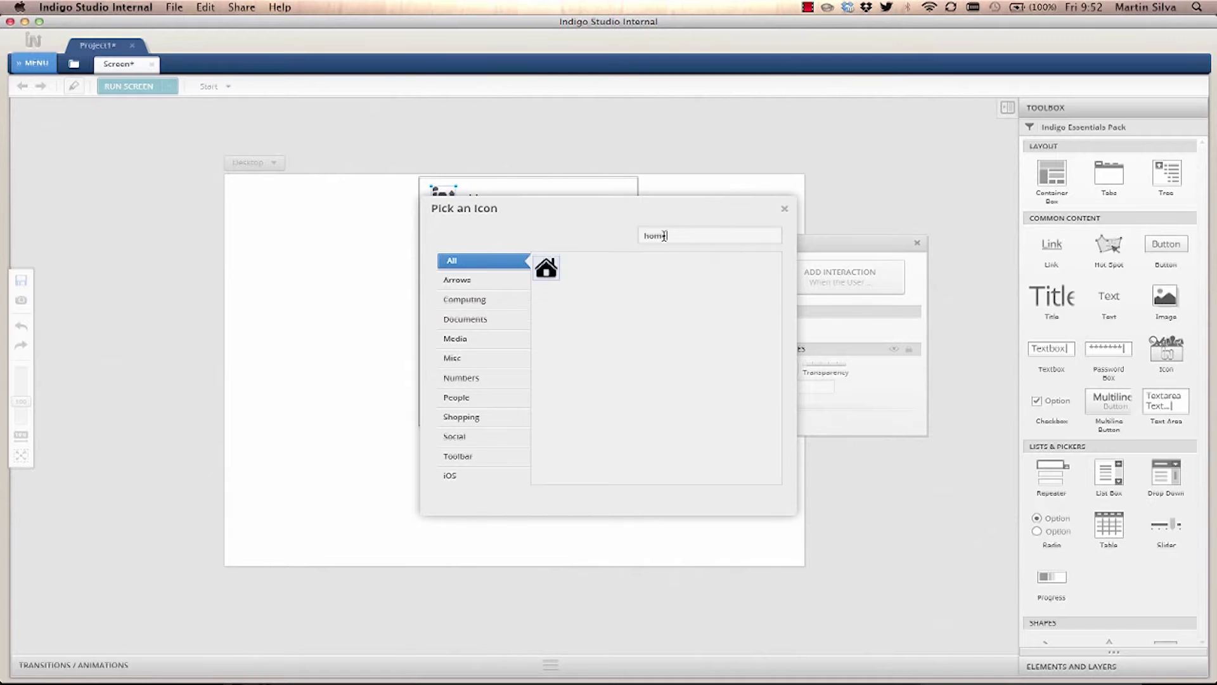
pyautogui.press('Return')
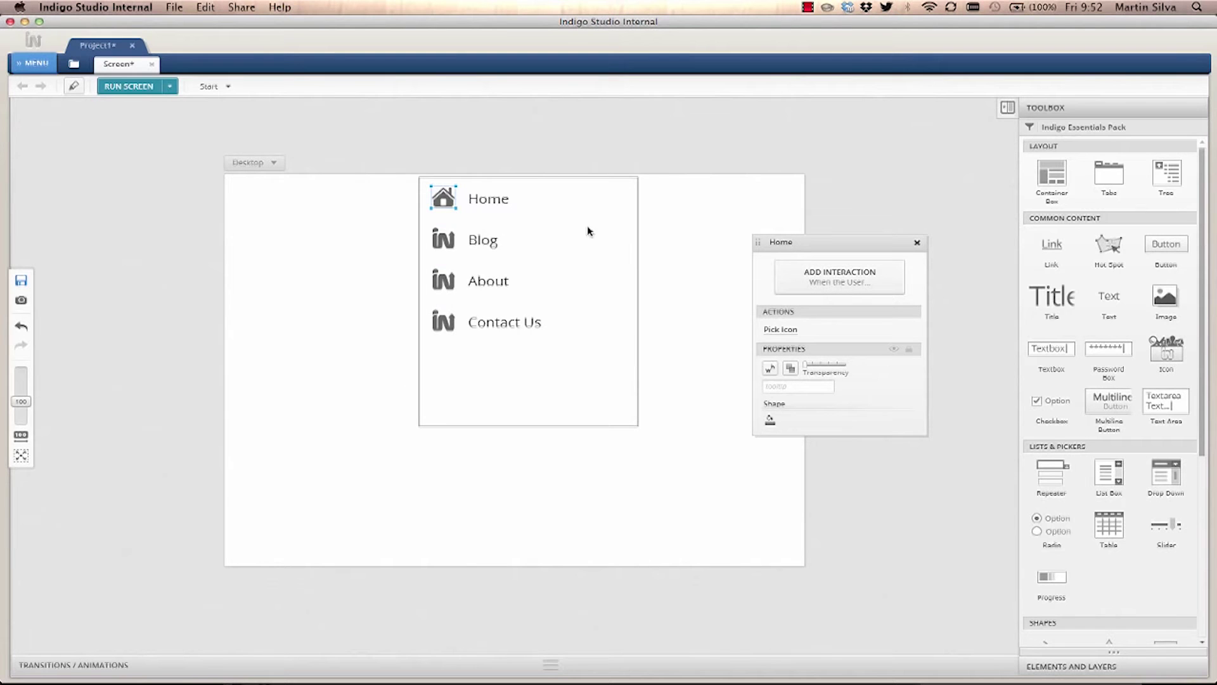
pyautogui.click(446, 240)
pyautogui.doubleClick(450, 242)
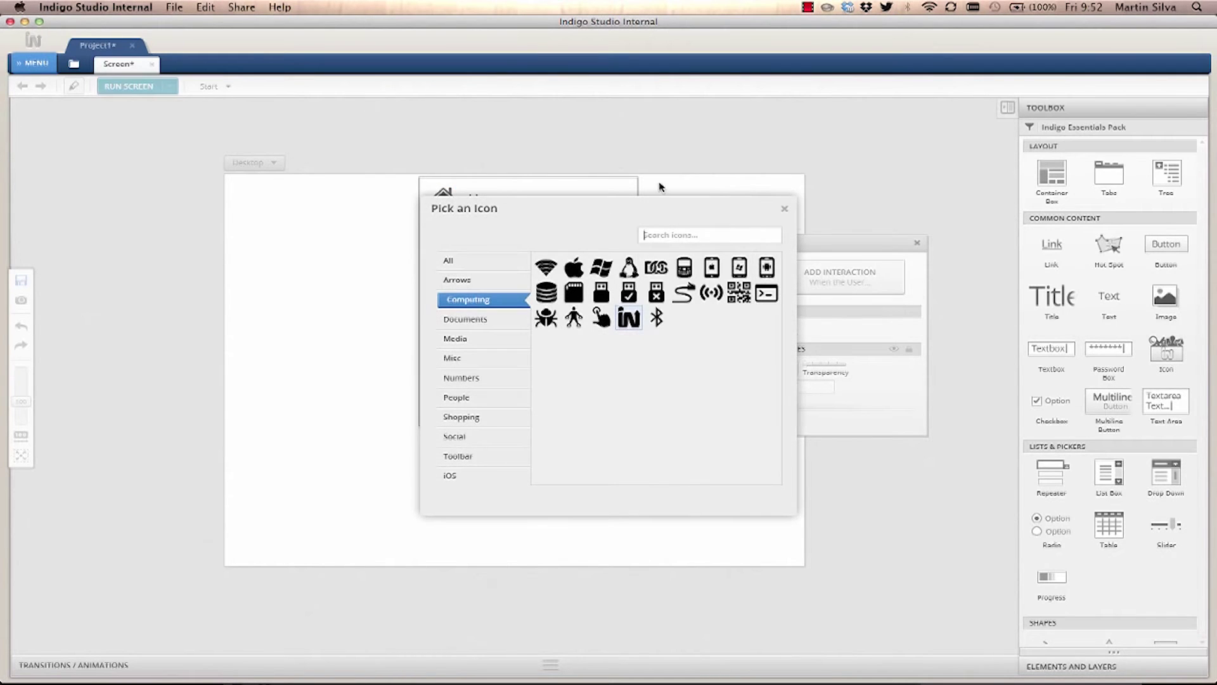
pyautogui.write('coff')
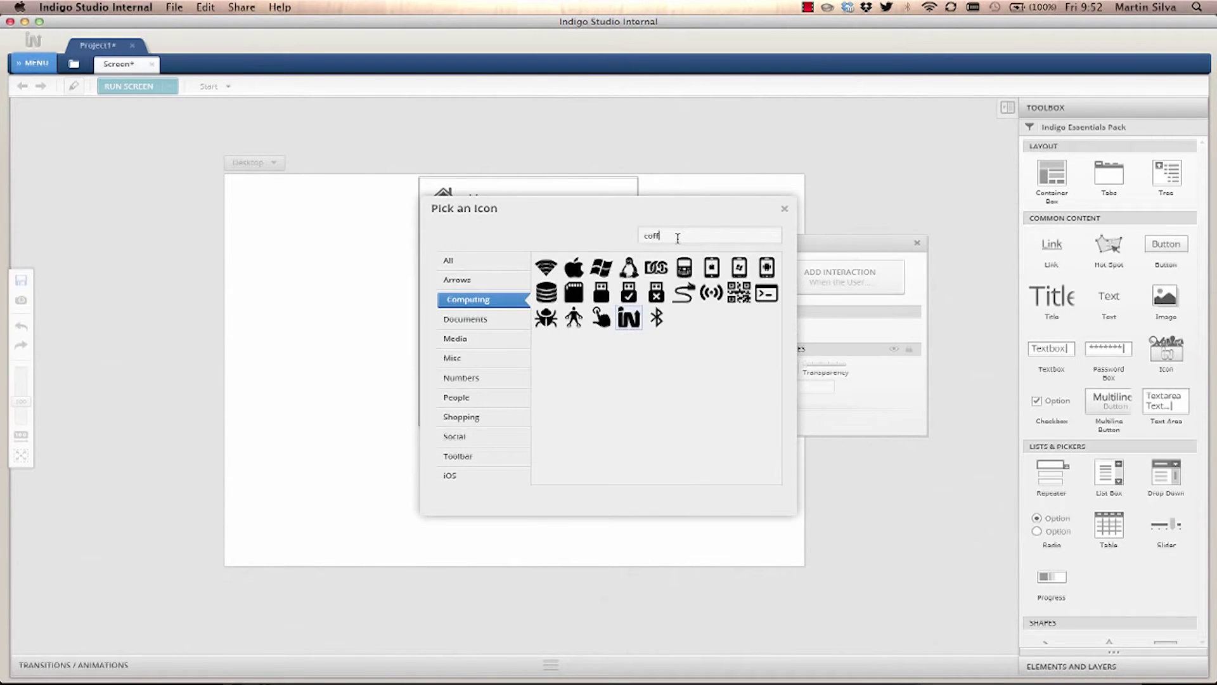
pyautogui.press('Return')
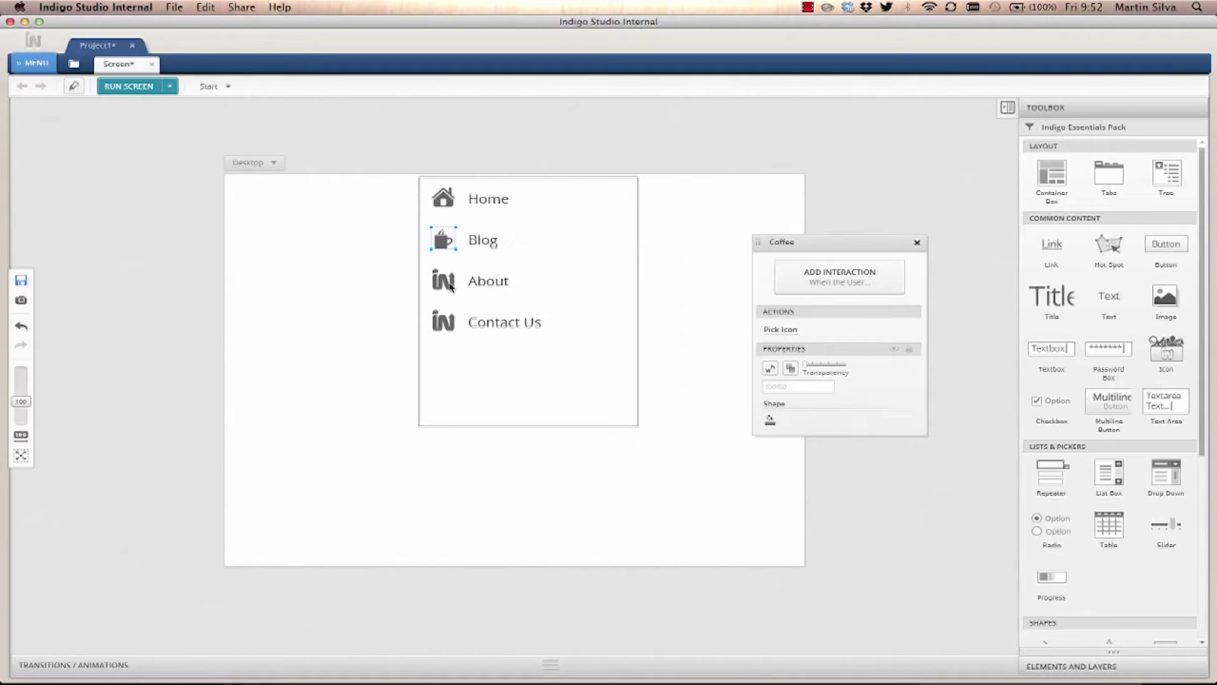
# - Give About a people-group icon and Contact Us an envelope icon
pyautogui.doubleClick(449, 285)
pyautogui.write('pro')
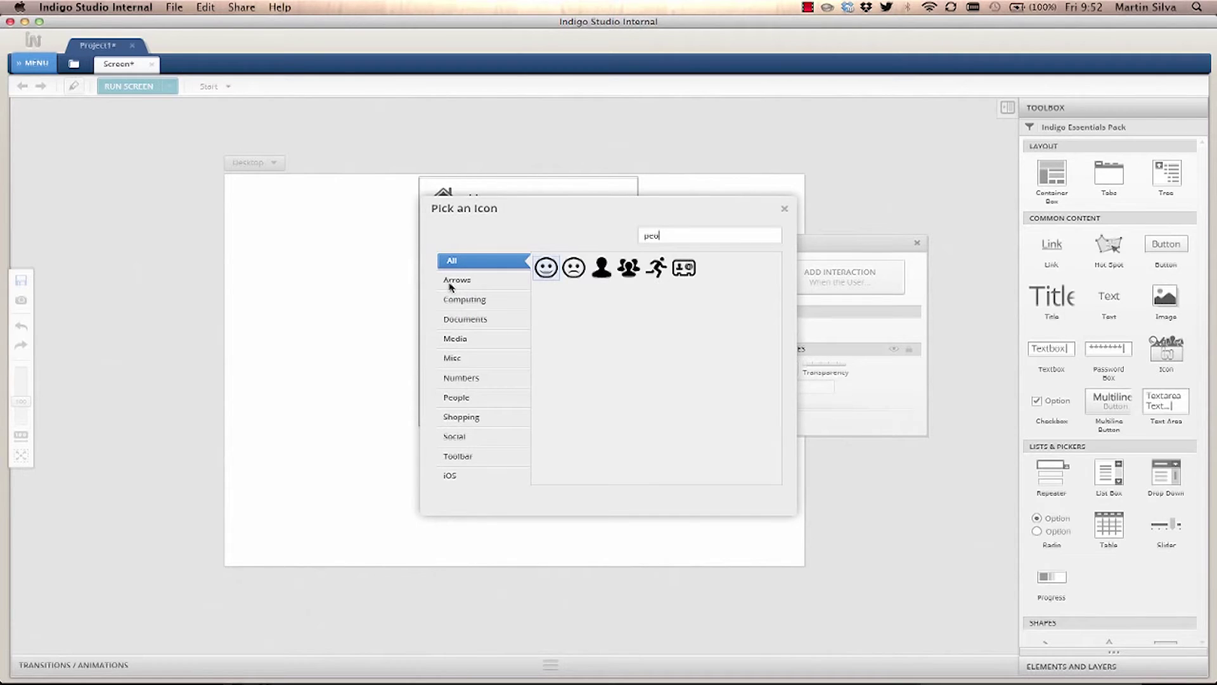
pyautogui.doubleClick(629, 267)
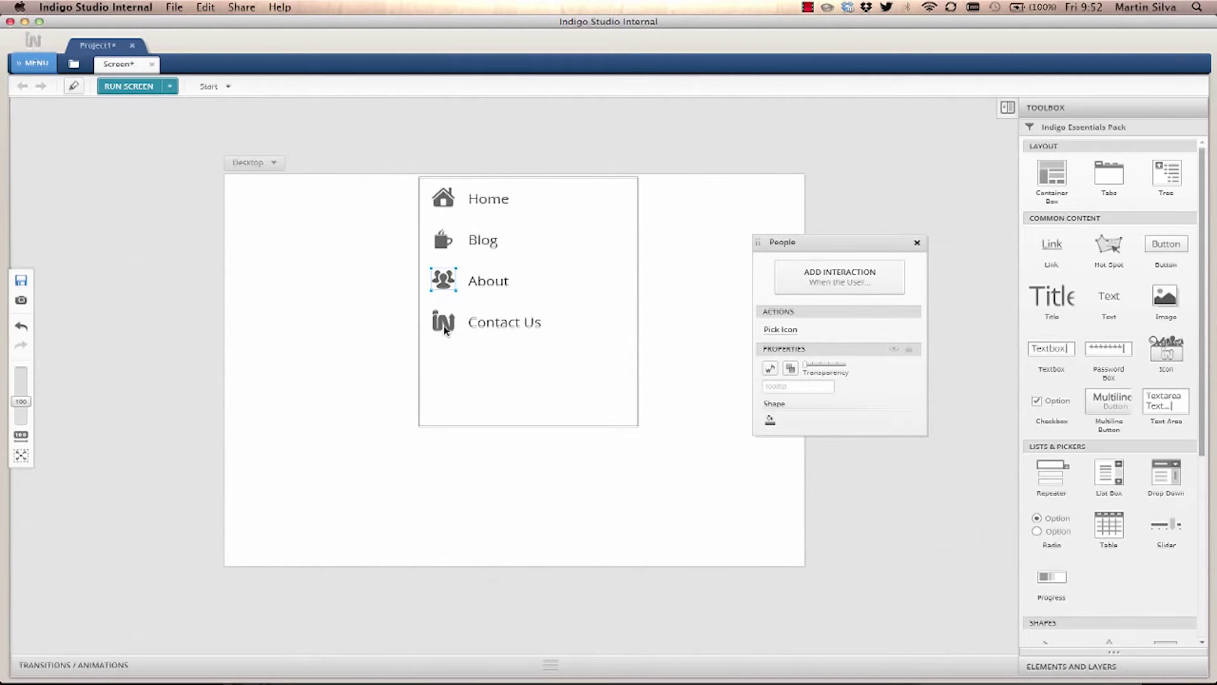
pyautogui.doubleClick(443, 323)
pyautogui.click(640, 234)
pyautogui.write('mo')
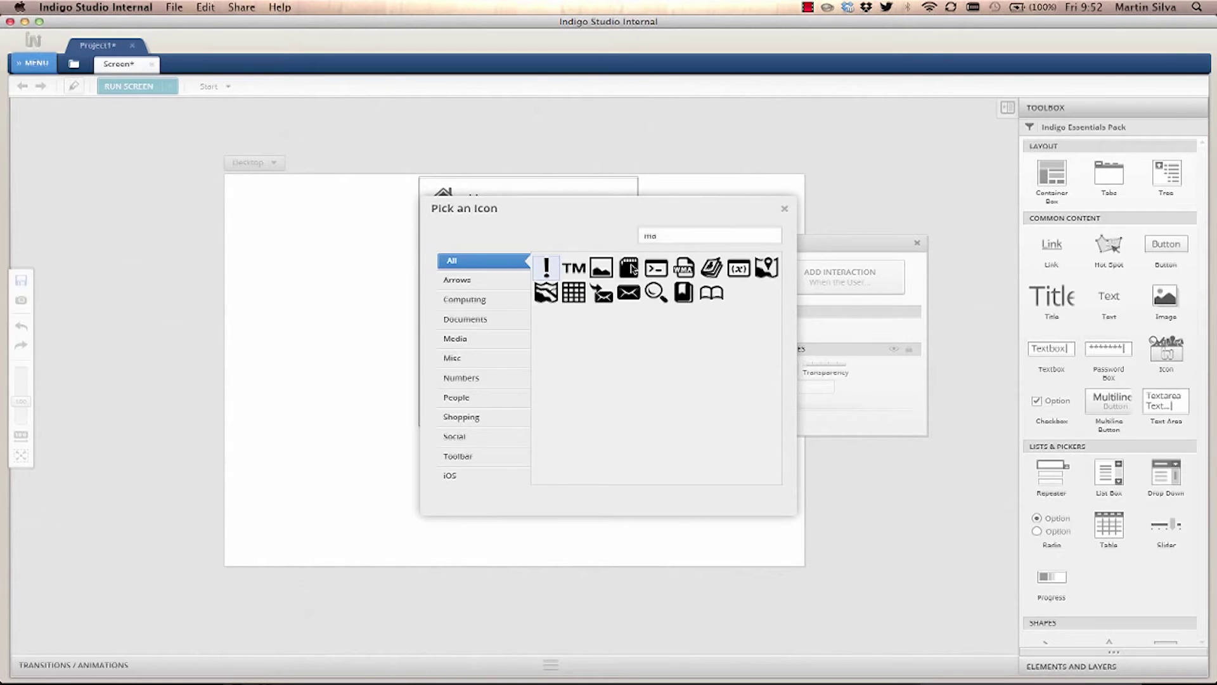
pyautogui.doubleClick(627, 295)
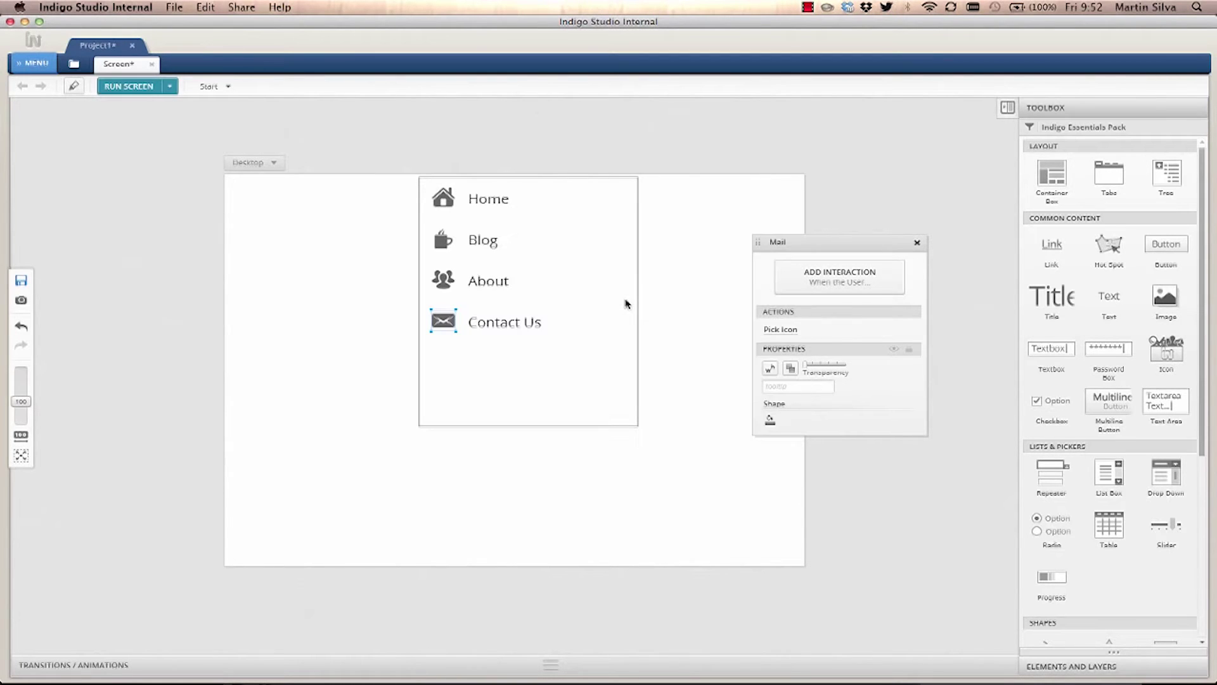
pyautogui.click(360, 351)
# - Drag the whole four-item repeater down toward the page centre
pyautogui.click(605, 388)
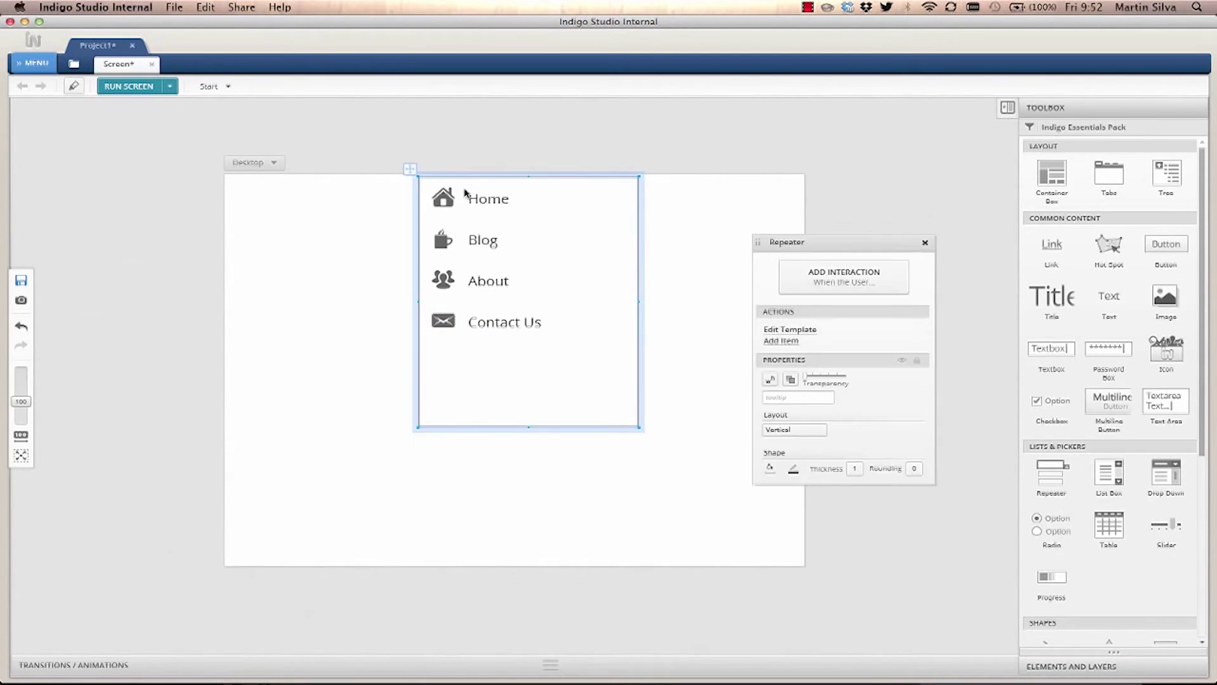
pyautogui.moveTo(410, 173); pyautogui.dragTo(414, 244)
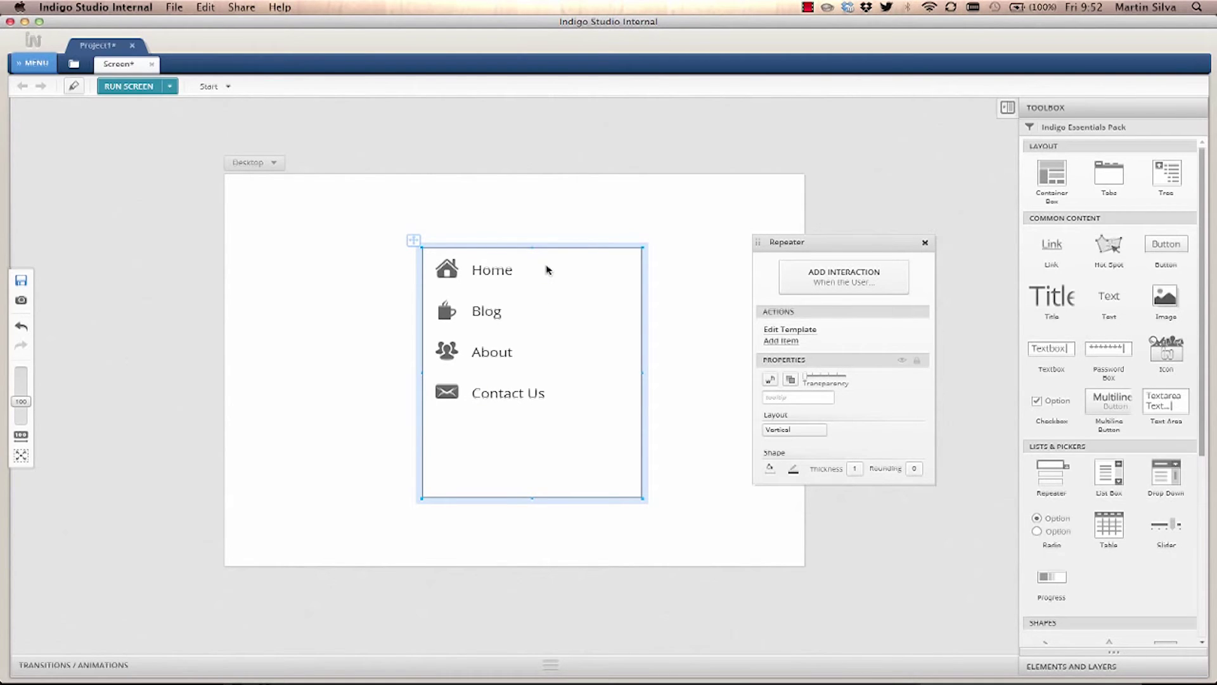
# - Fill the repeater's template item with a dark grey background
pyautogui.doubleClick(597, 270)
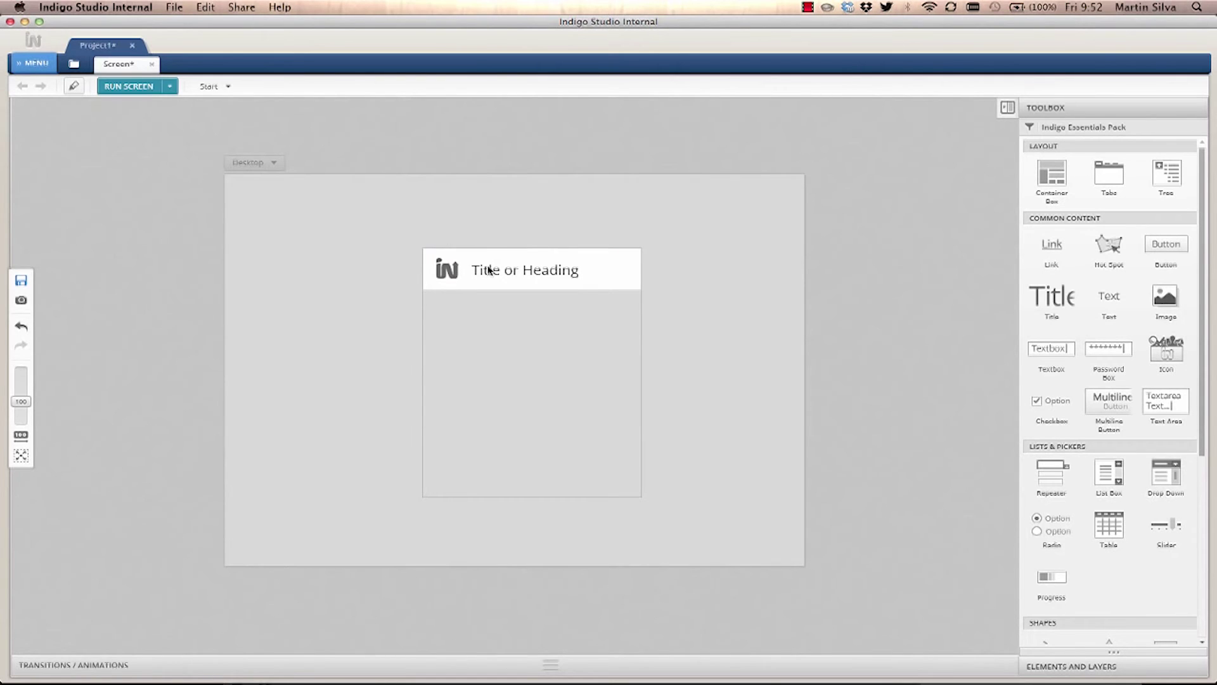
pyautogui.click(488, 270)
pyautogui.click(627, 272)
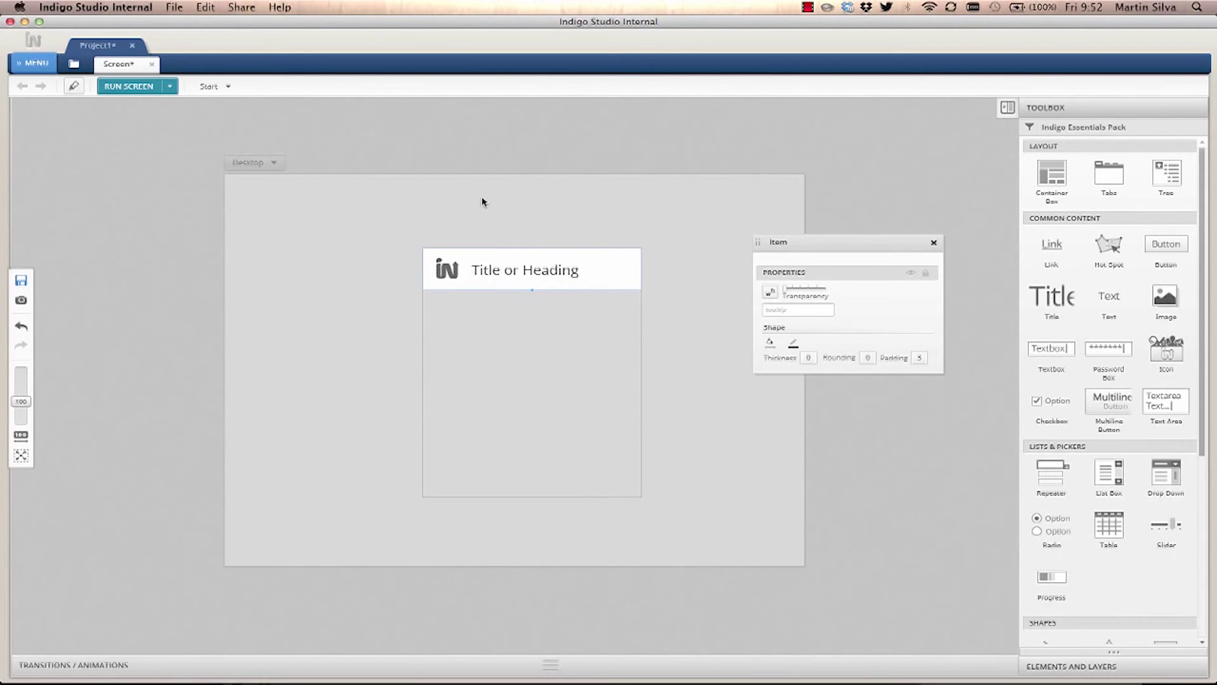
pyautogui.click(770, 342)
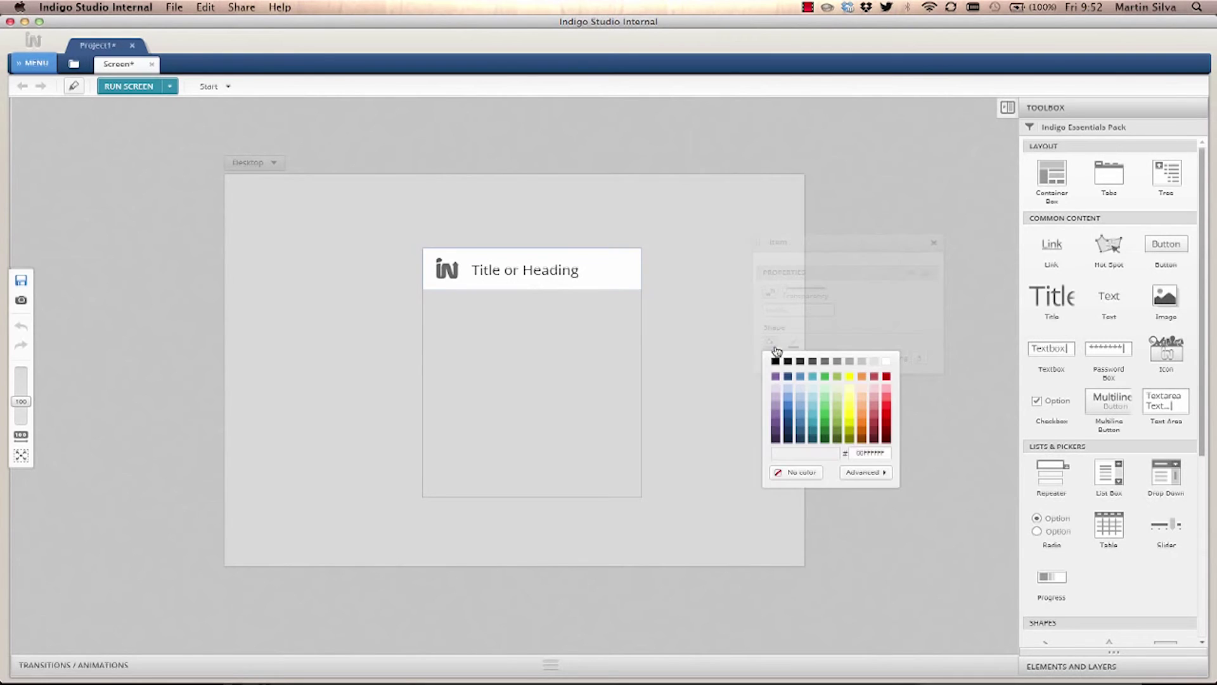
pyautogui.click(815, 364)
# - Make the template title text white and choose a lighter icon colour
pyautogui.click(528, 271)
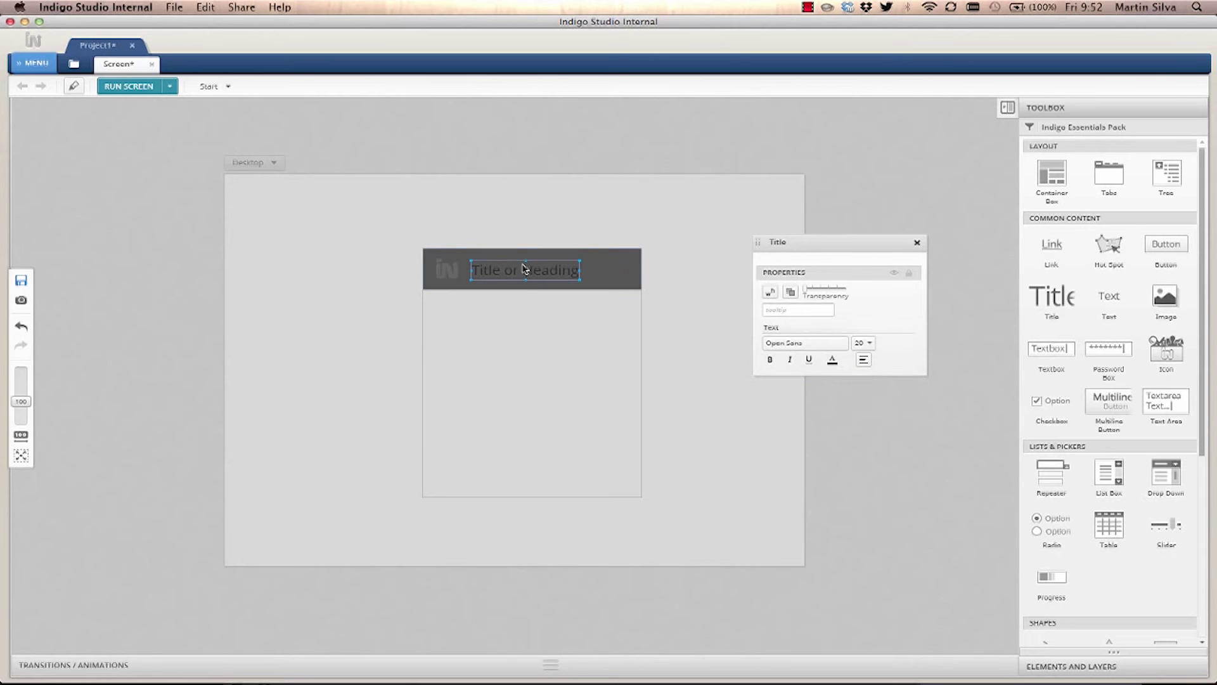
pyautogui.click(831, 360)
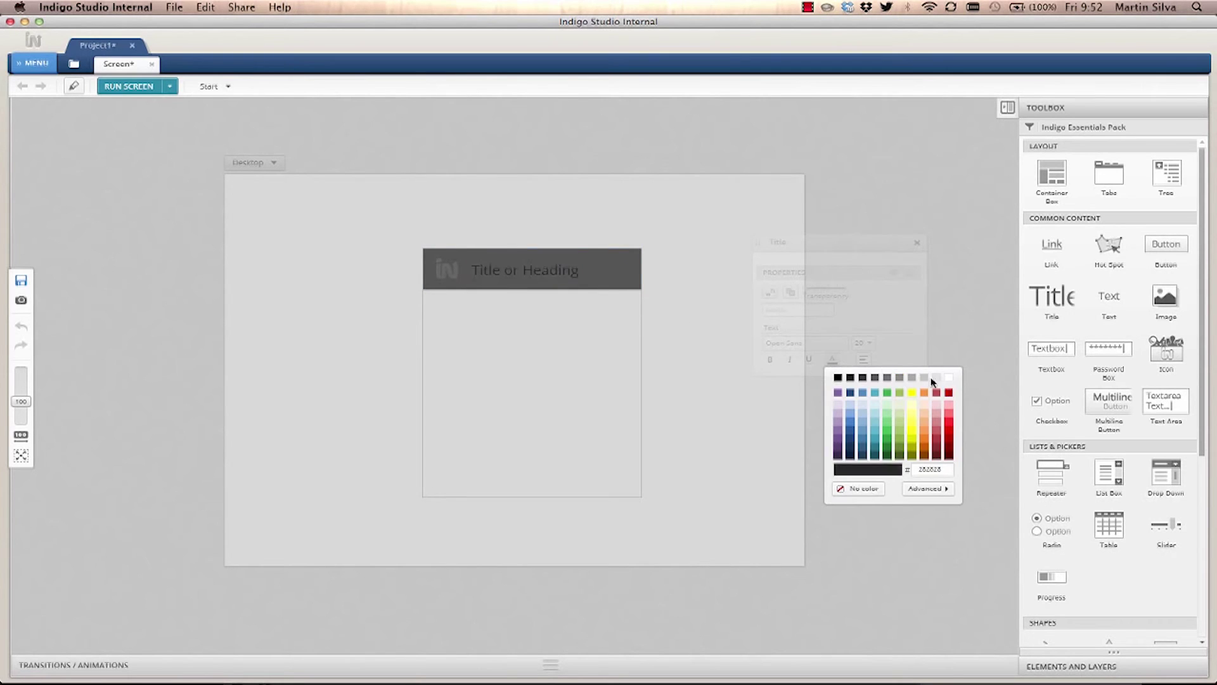
pyautogui.click(948, 379)
pyautogui.click(450, 280)
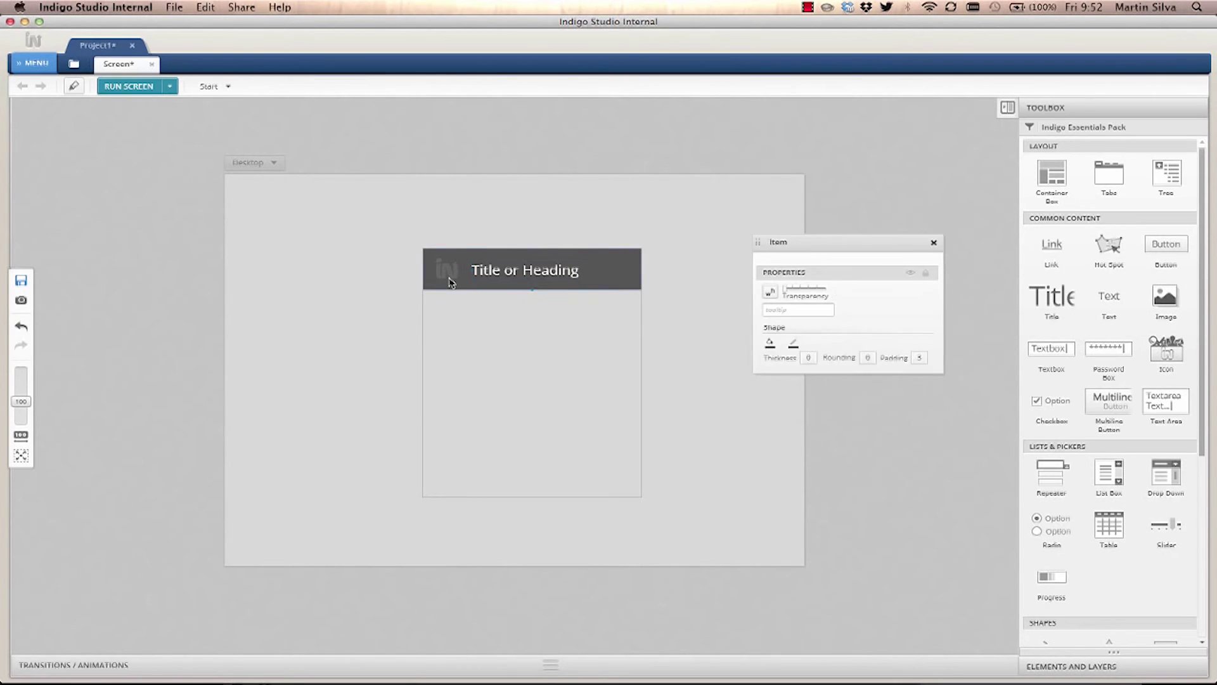
pyautogui.click(451, 276)
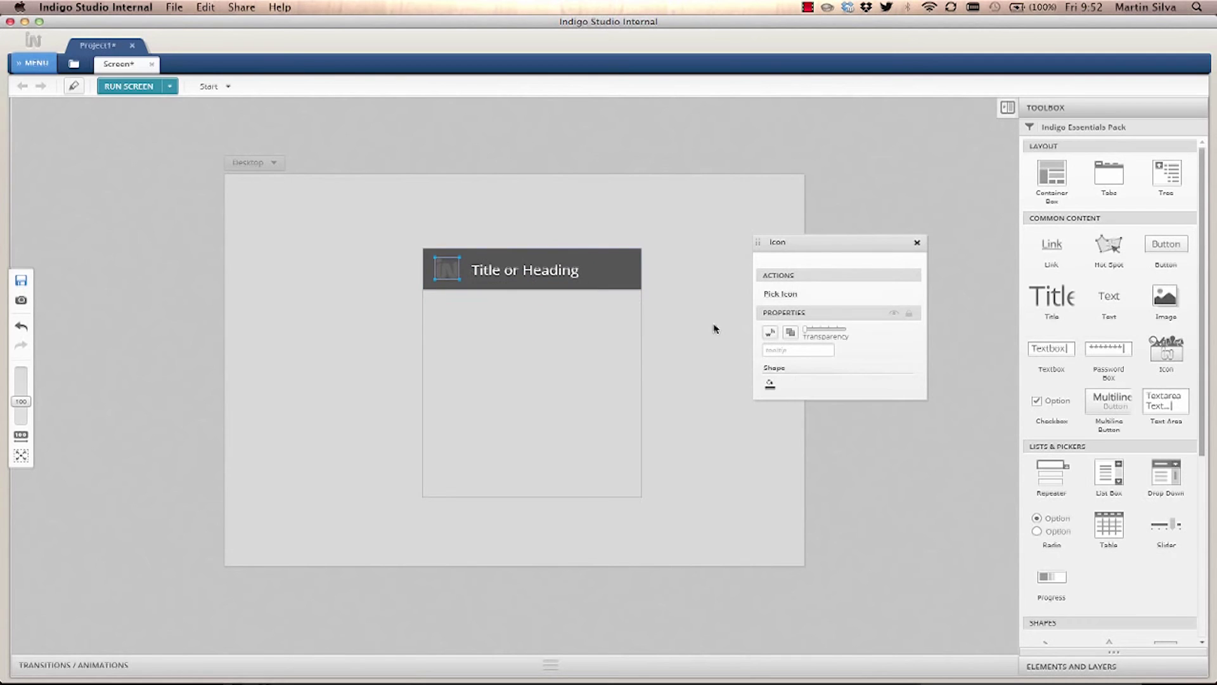
pyautogui.click(771, 383)
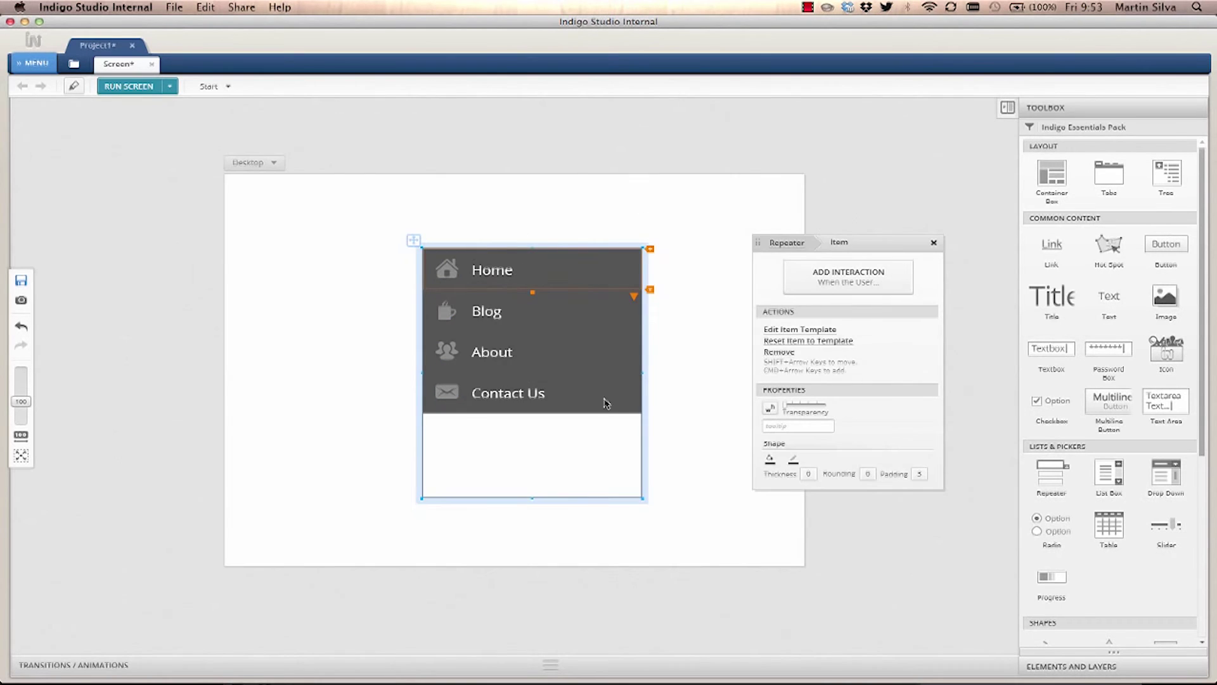
# - Bold the template heading, set its text size to 24, and leave template editing
pyautogui.click(613, 402)
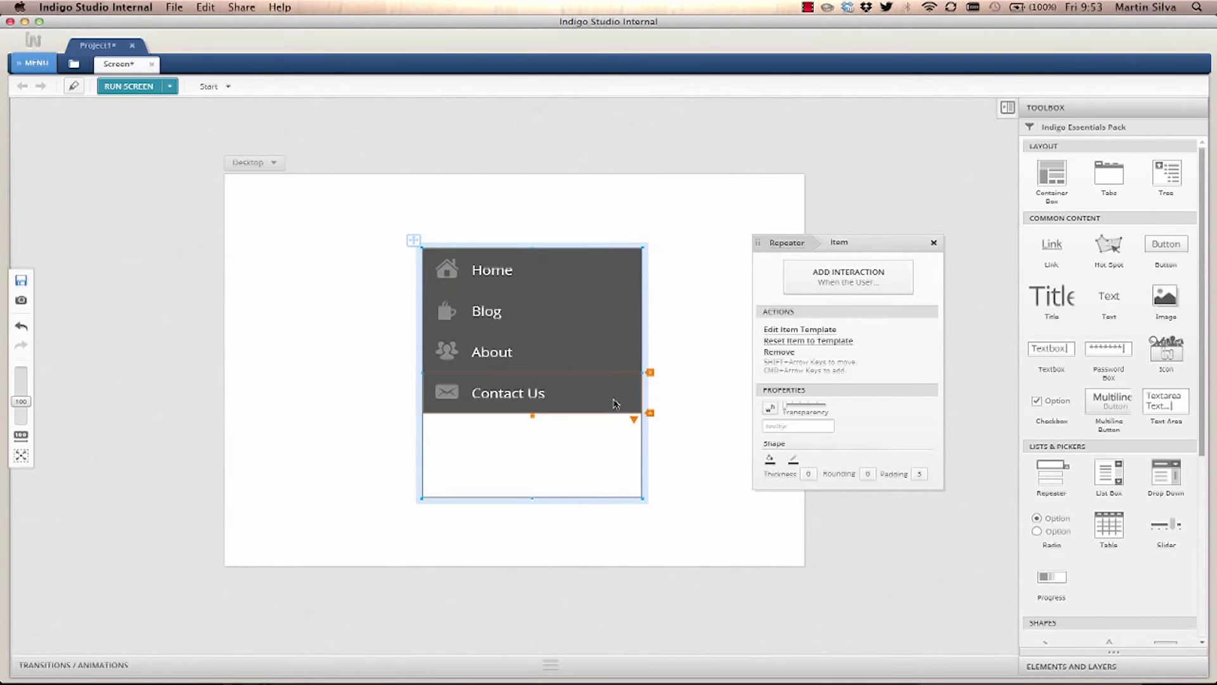
pyautogui.doubleClick(562, 269)
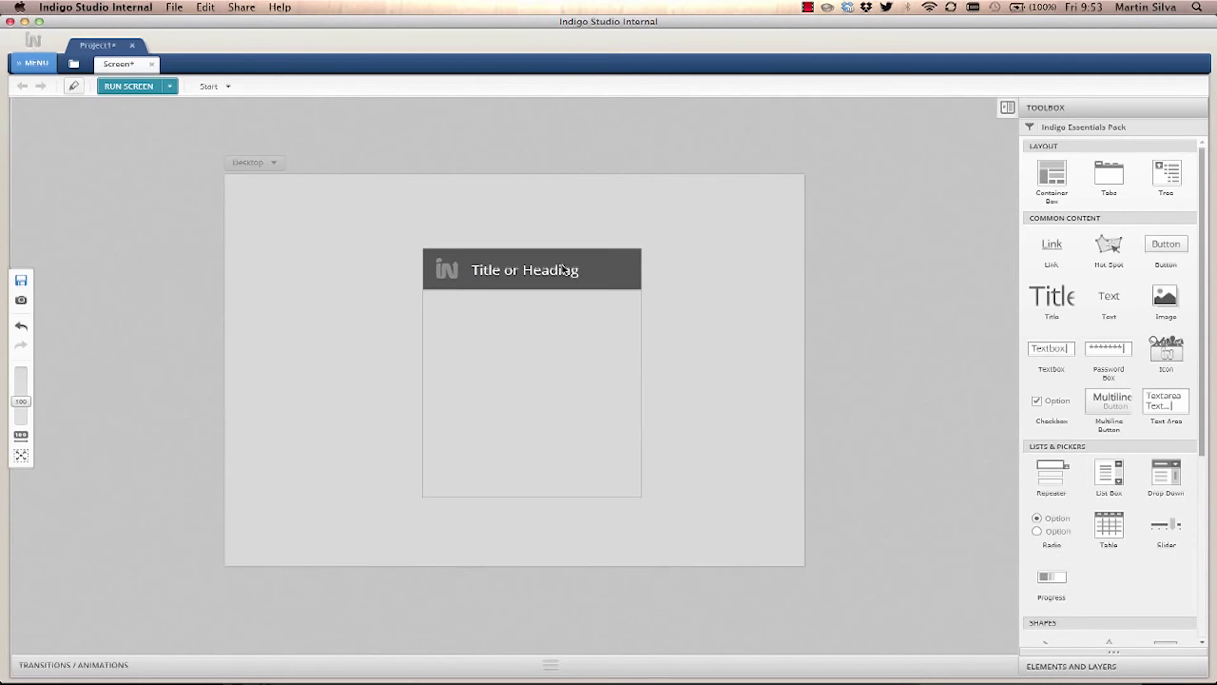
pyautogui.click(546, 275)
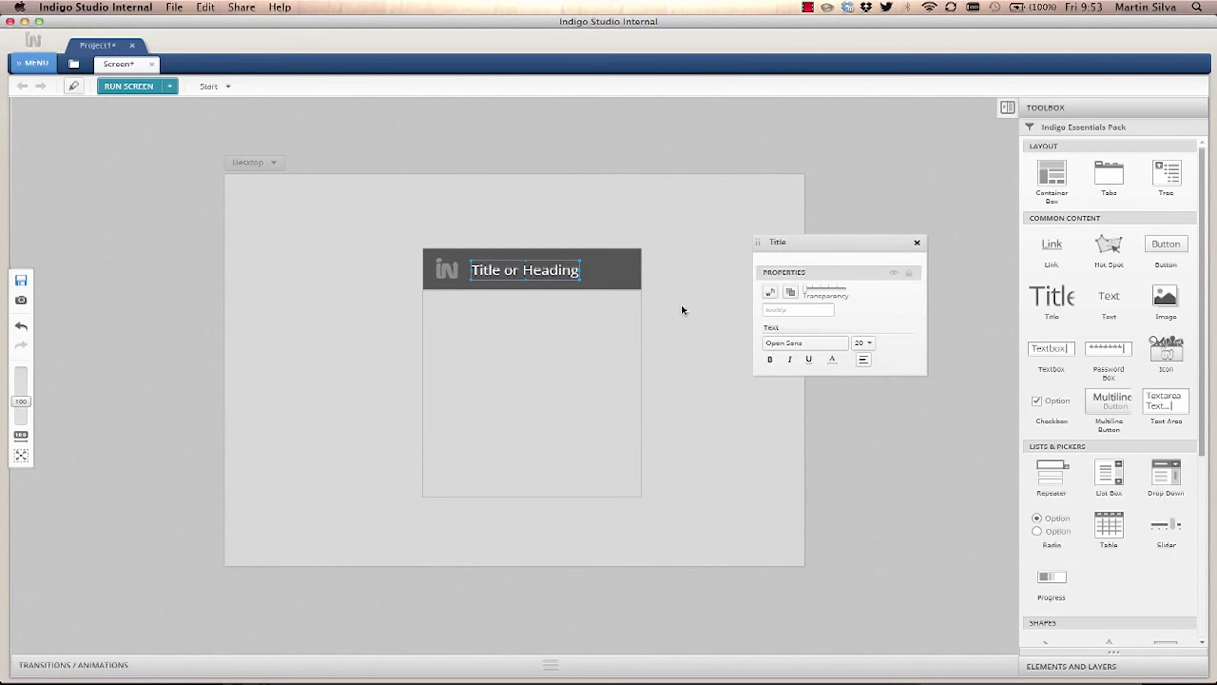
pyautogui.click(770, 362)
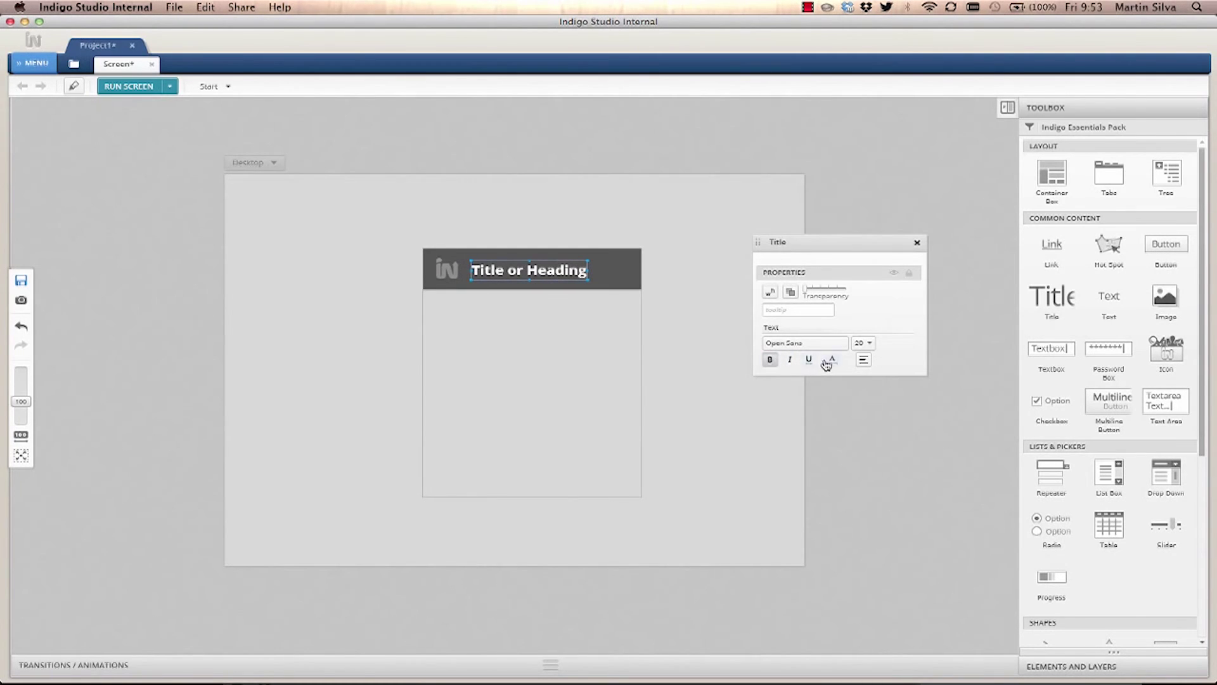
pyautogui.click(859, 345)
pyautogui.write('24')
pyautogui.press('Return')
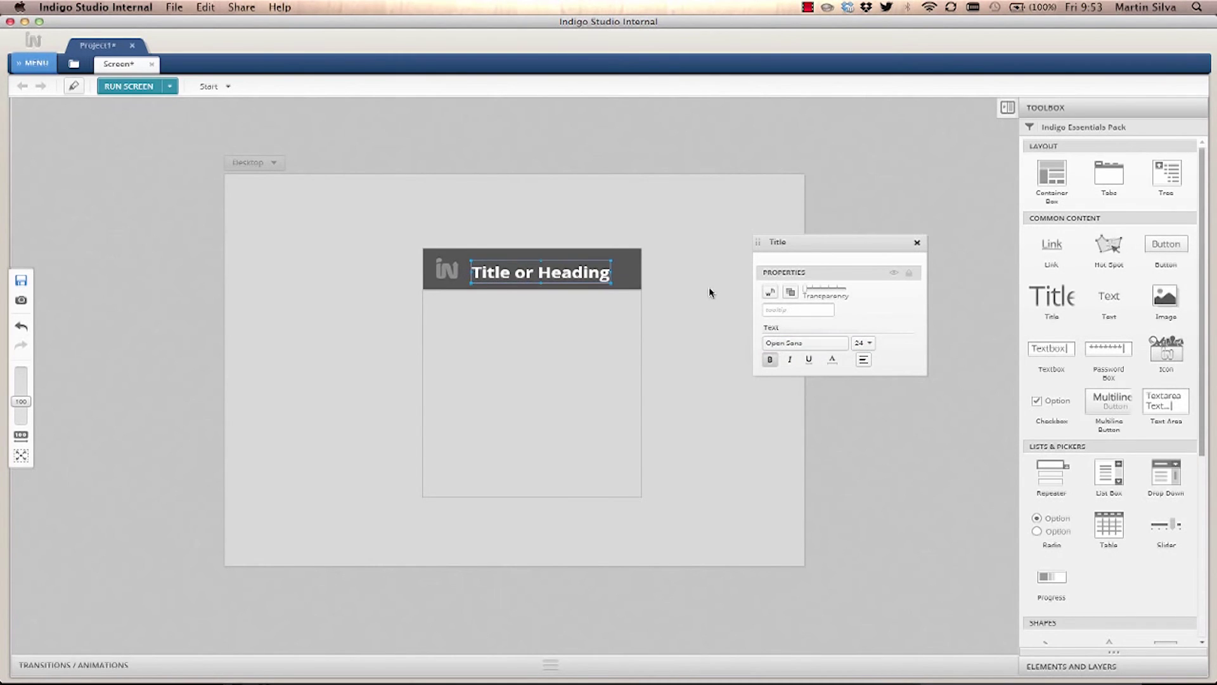
pyautogui.click(708, 293)
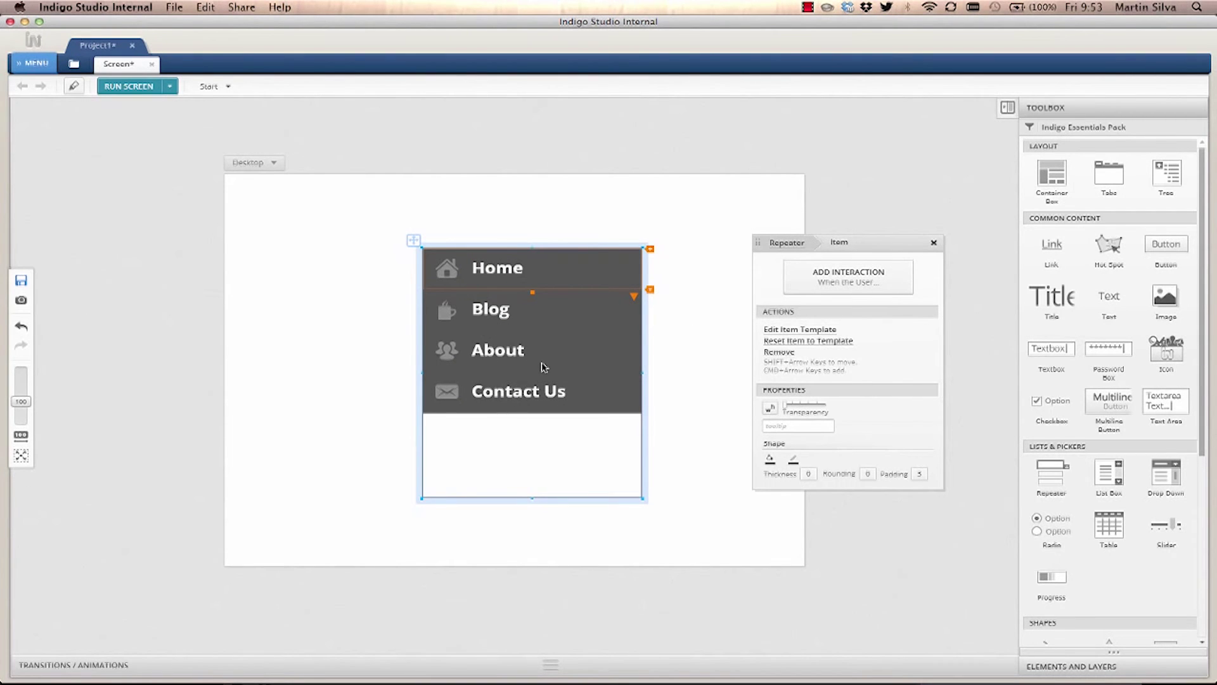
# - Set the About label's text colour to light grey CCCCCC
pyautogui.click(604, 398)
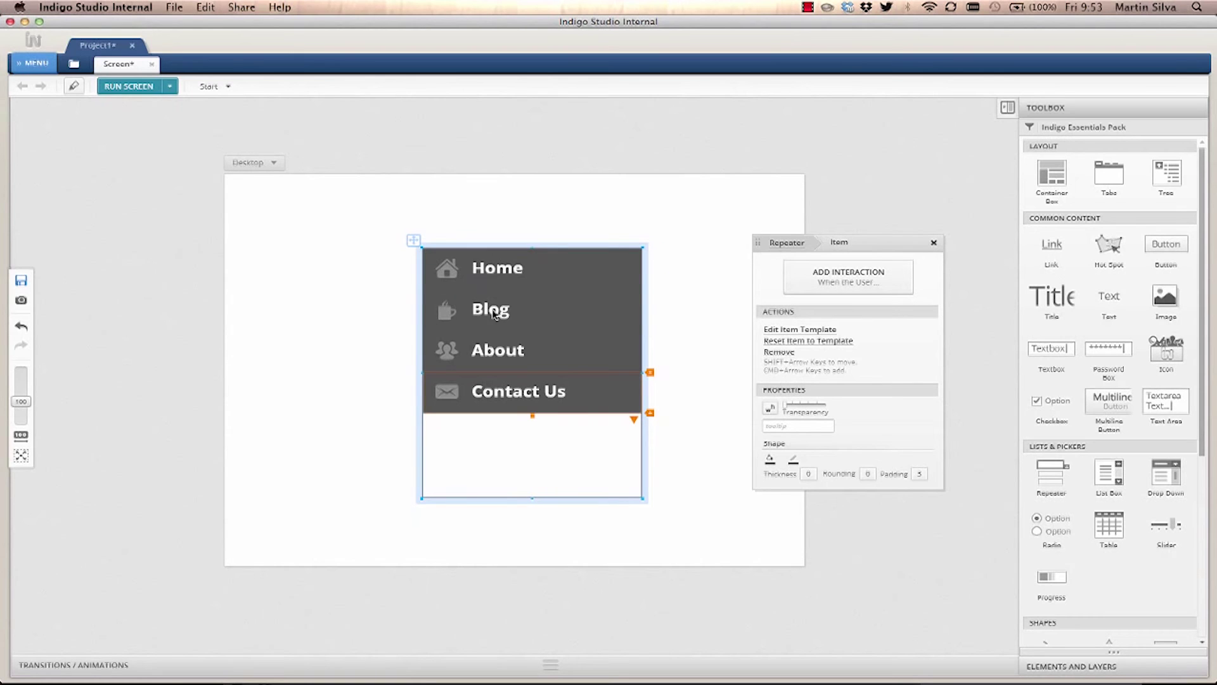
pyautogui.click(558, 357)
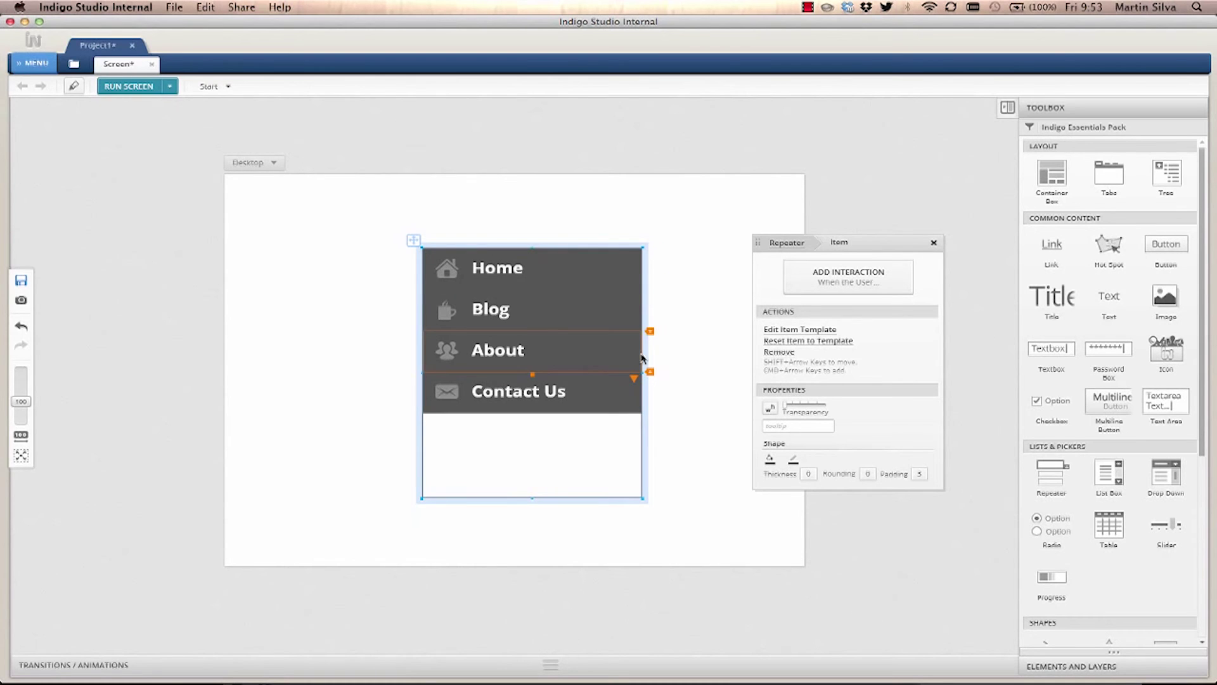
pyautogui.click(500, 356)
pyautogui.keyDown('shift'); pyautogui.click(447, 356); pyautogui.keyUp('shift')
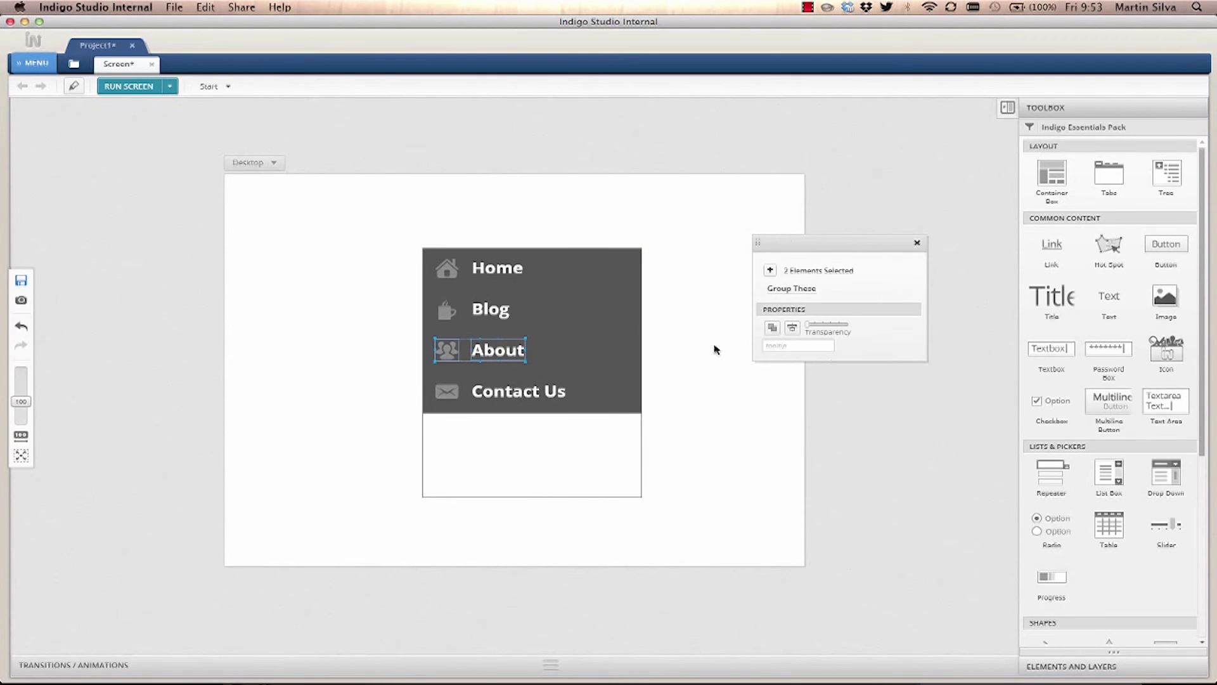
pyautogui.click(682, 357)
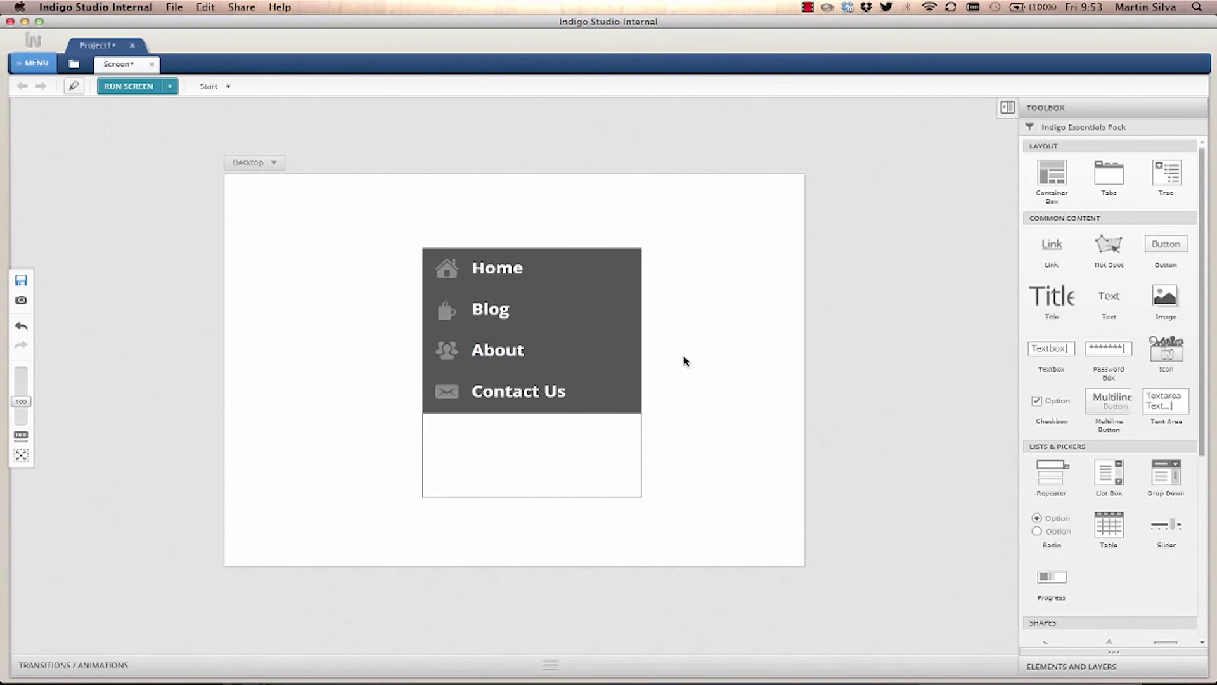
pyautogui.click(503, 355)
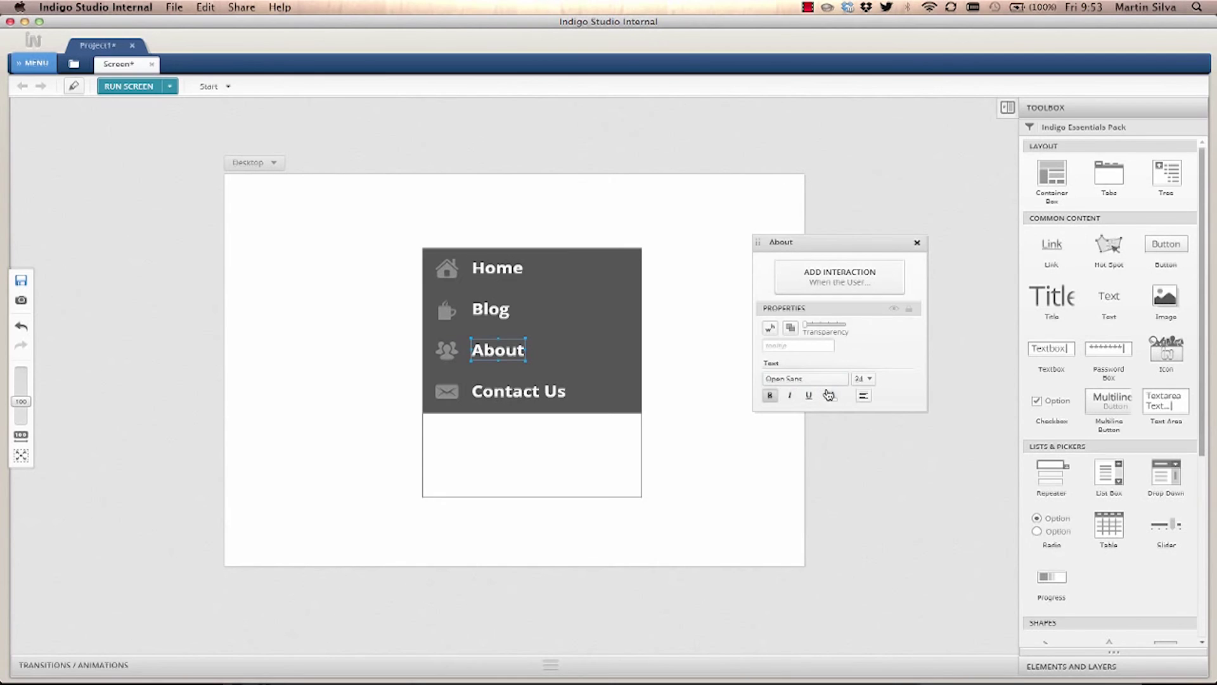
pyautogui.click(831, 397)
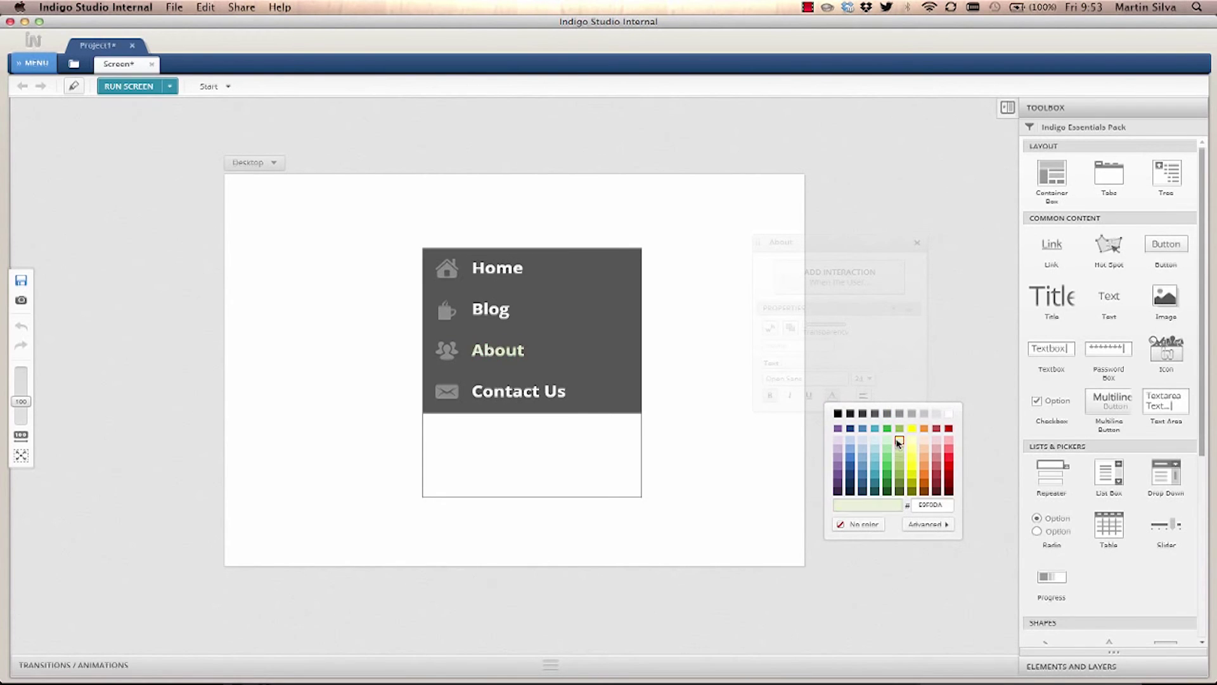
pyautogui.click(926, 416)
# - Colour the About people icon light grey and fill the About row lighter grey
pyautogui.click(447, 351)
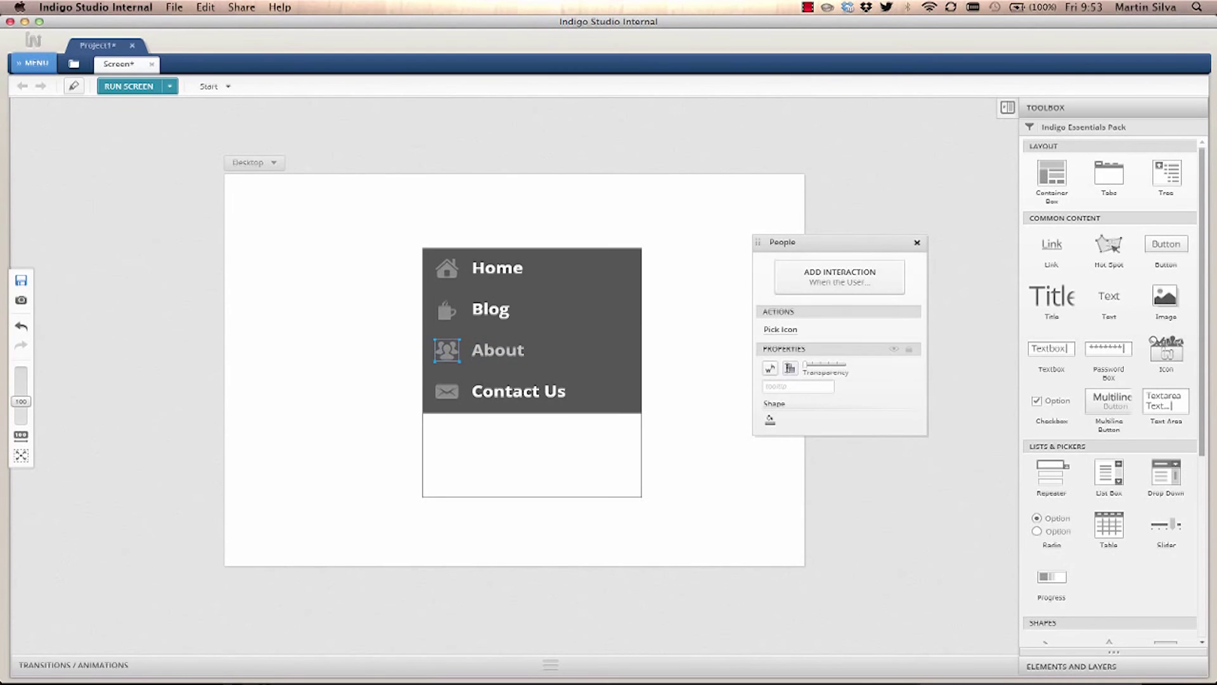
pyautogui.click(771, 420)
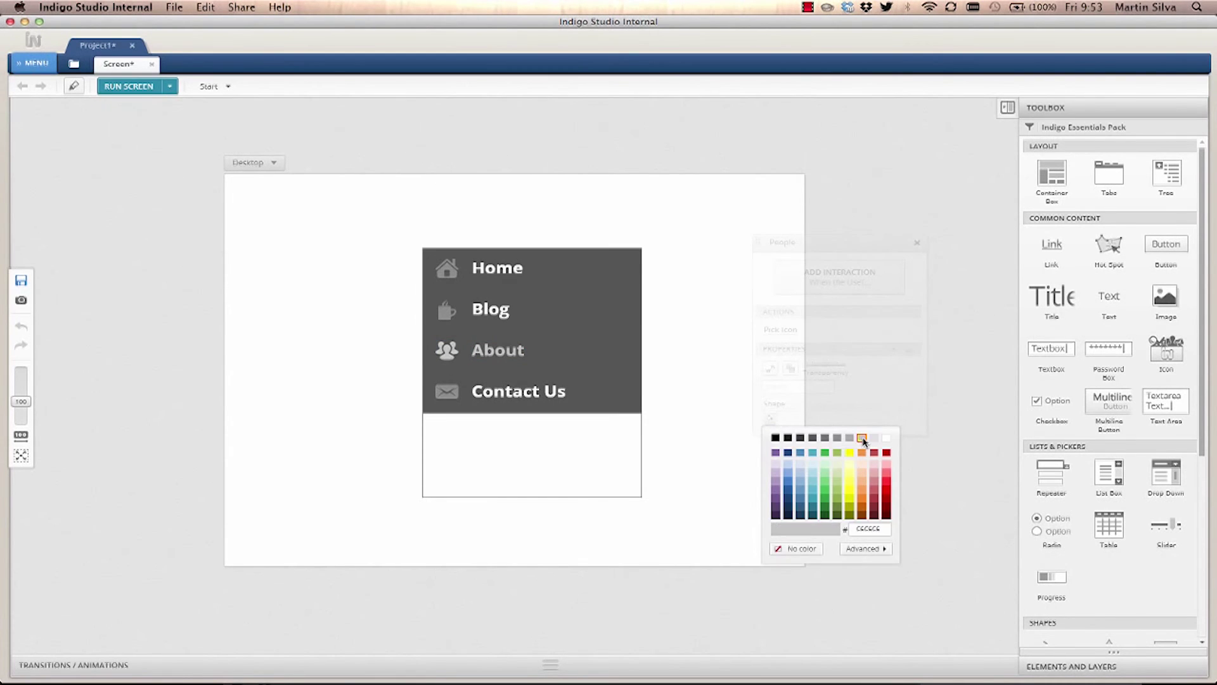
pyautogui.click(869, 436)
pyautogui.click(595, 347)
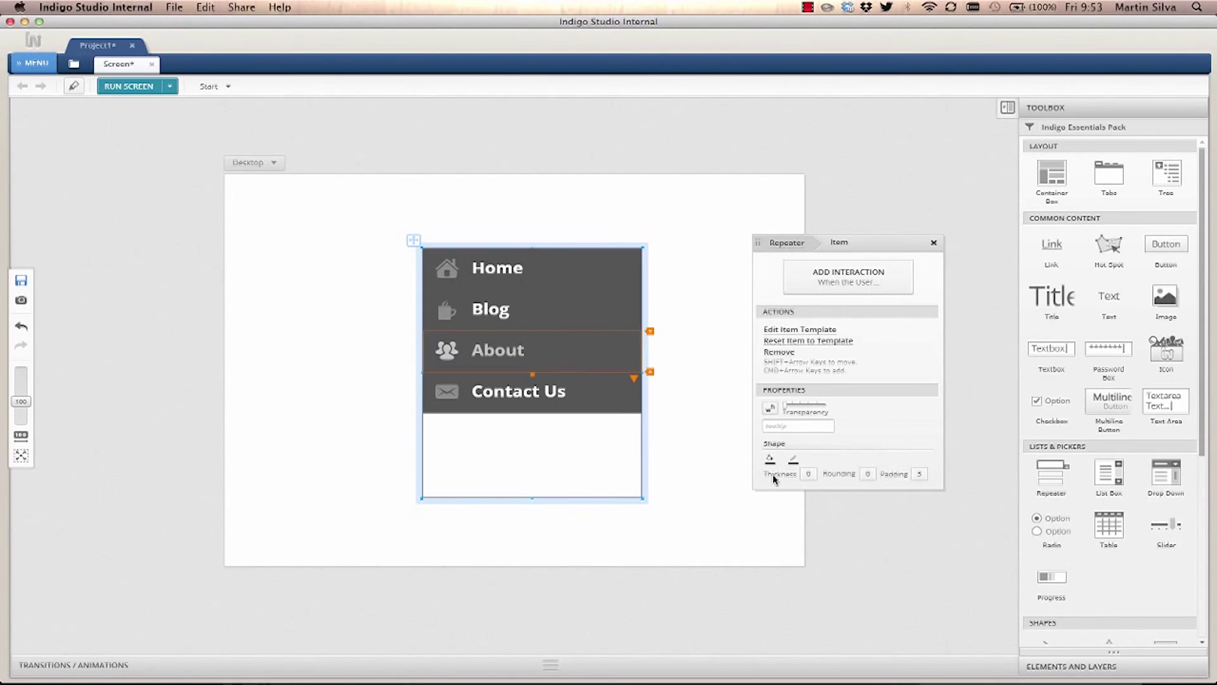
pyautogui.click(770, 459)
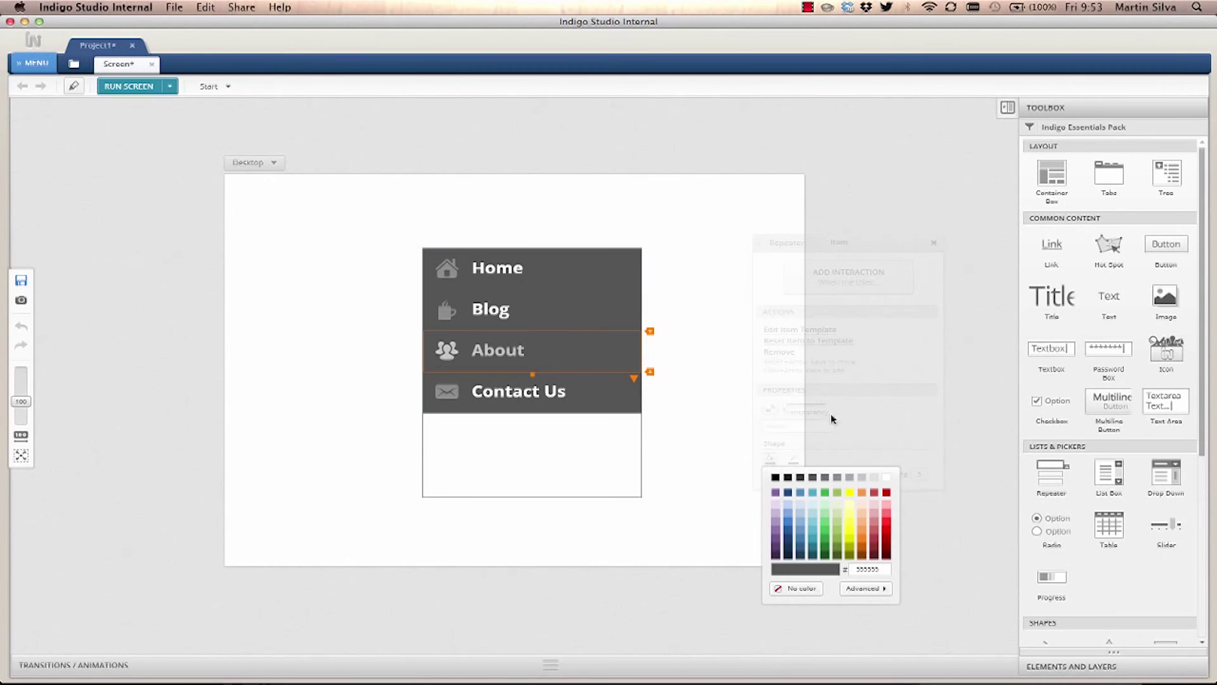
pyautogui.click(823, 478)
pyautogui.click(708, 355)
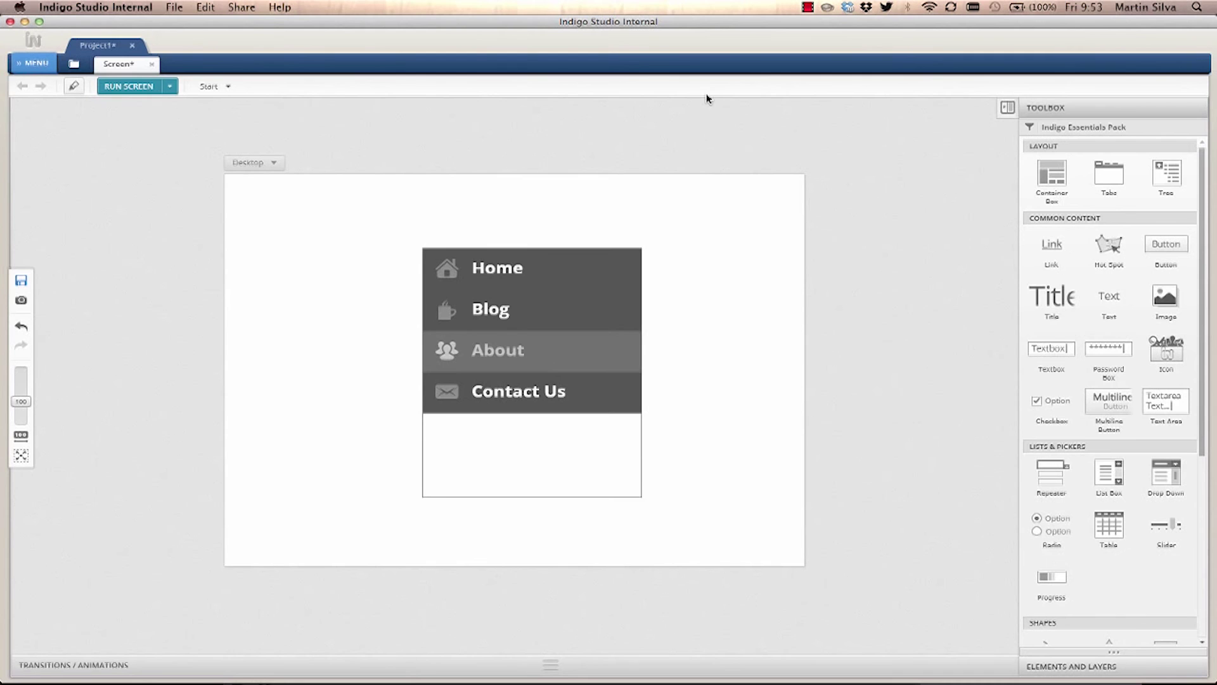
# - Set the item template's shape fill to near-black, then exit and deselect the list
pyautogui.doubleClick(593, 270)
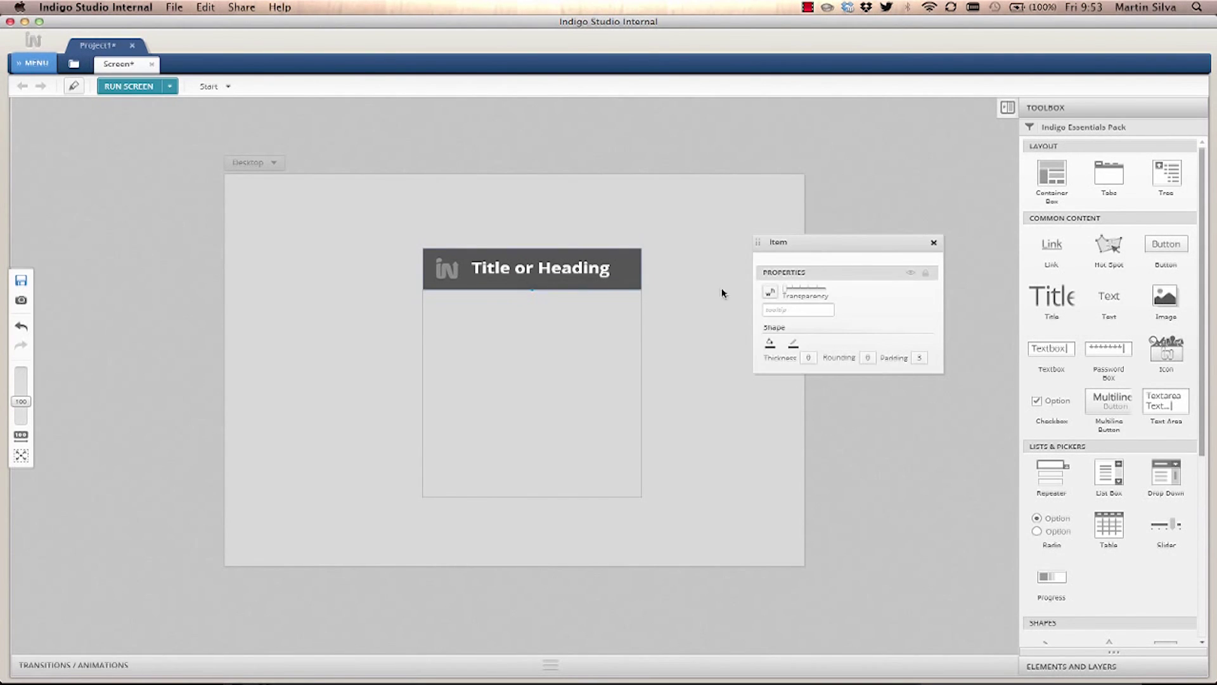
pyautogui.click(773, 344)
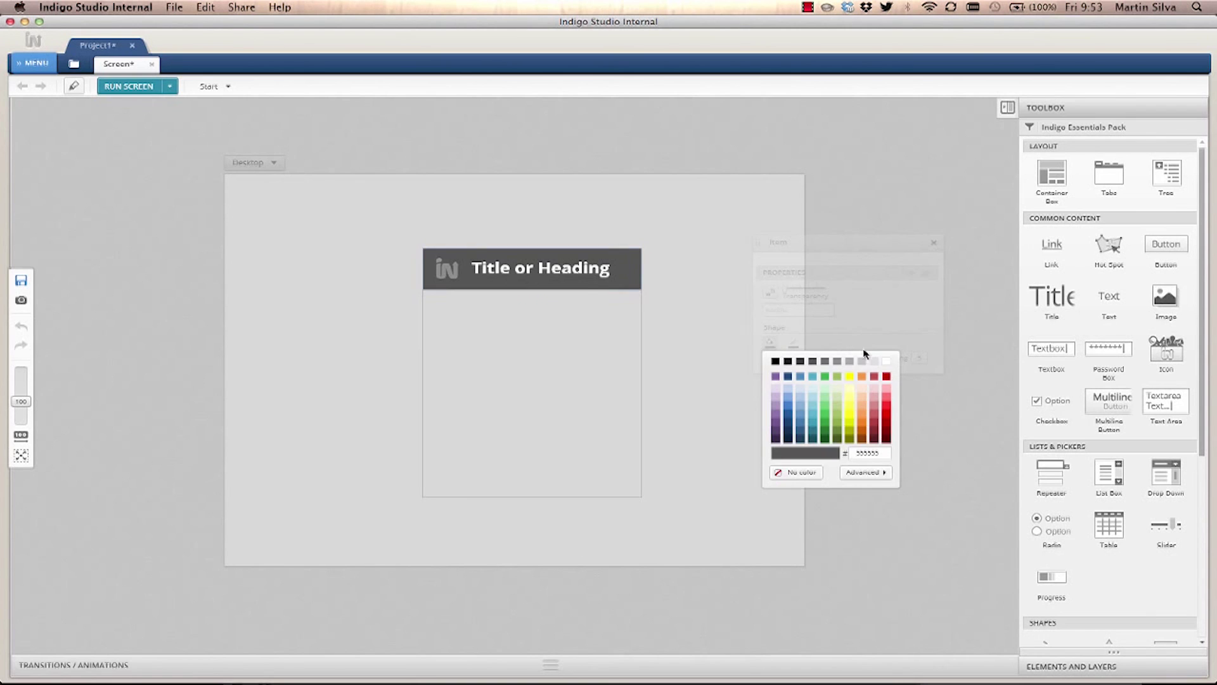
pyautogui.click(790, 362)
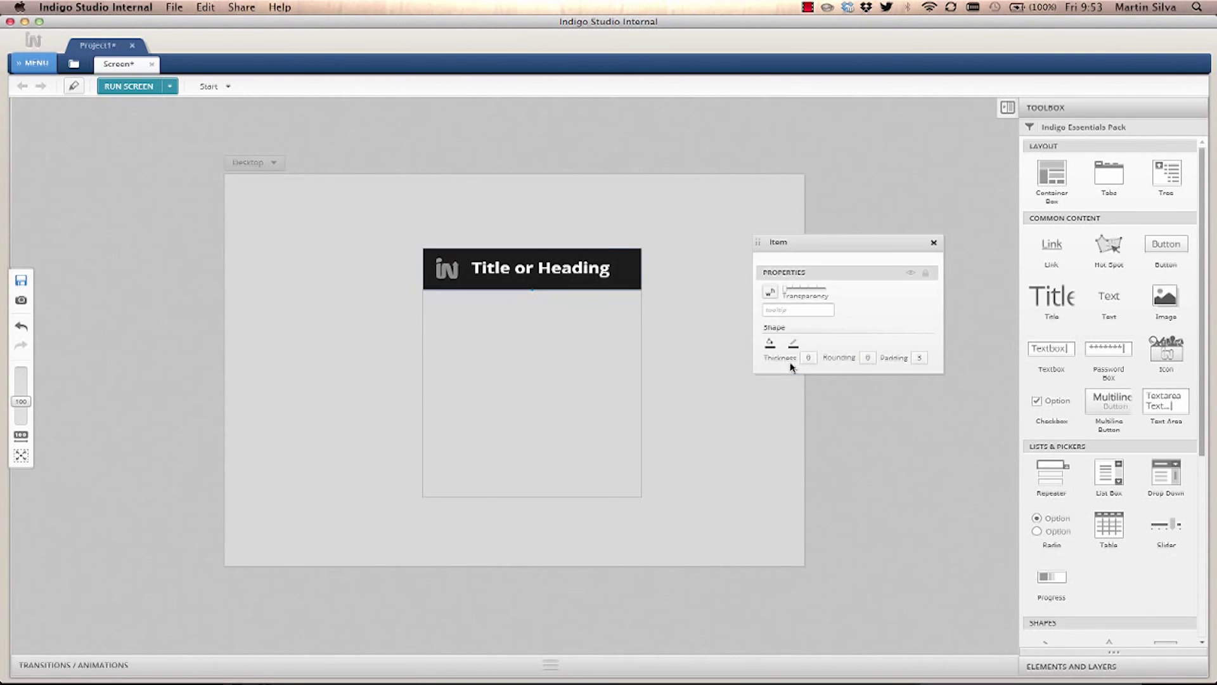
pyautogui.click(685, 307)
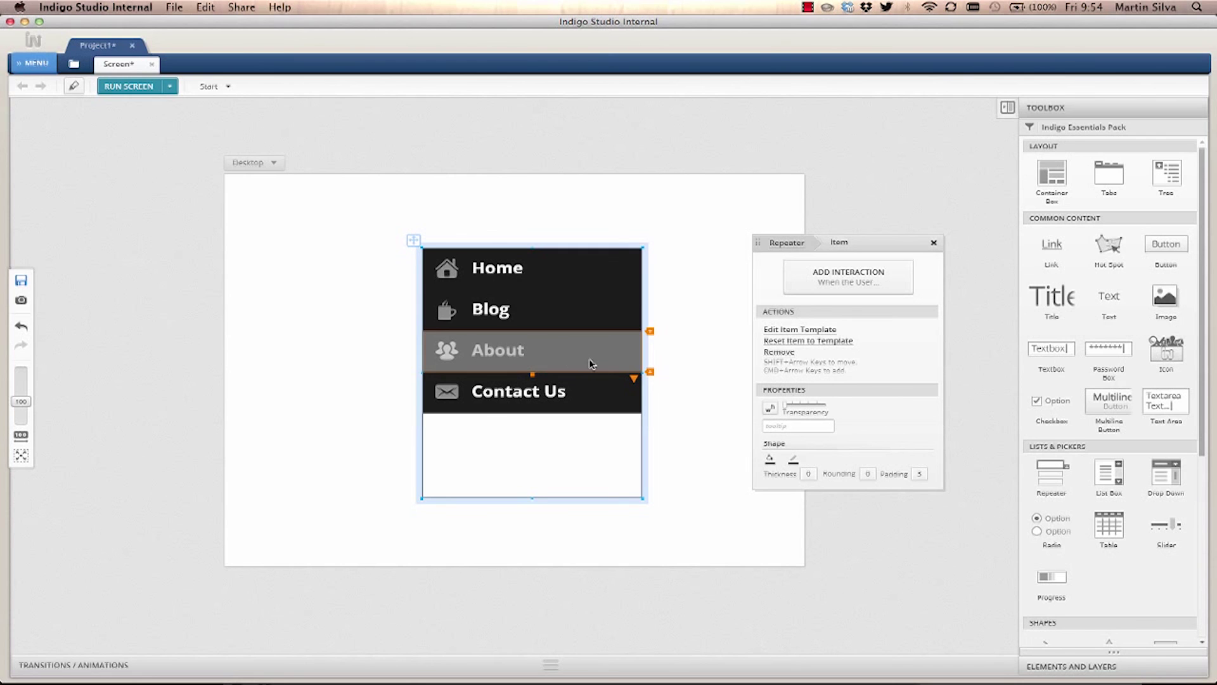
pyautogui.click(563, 157)
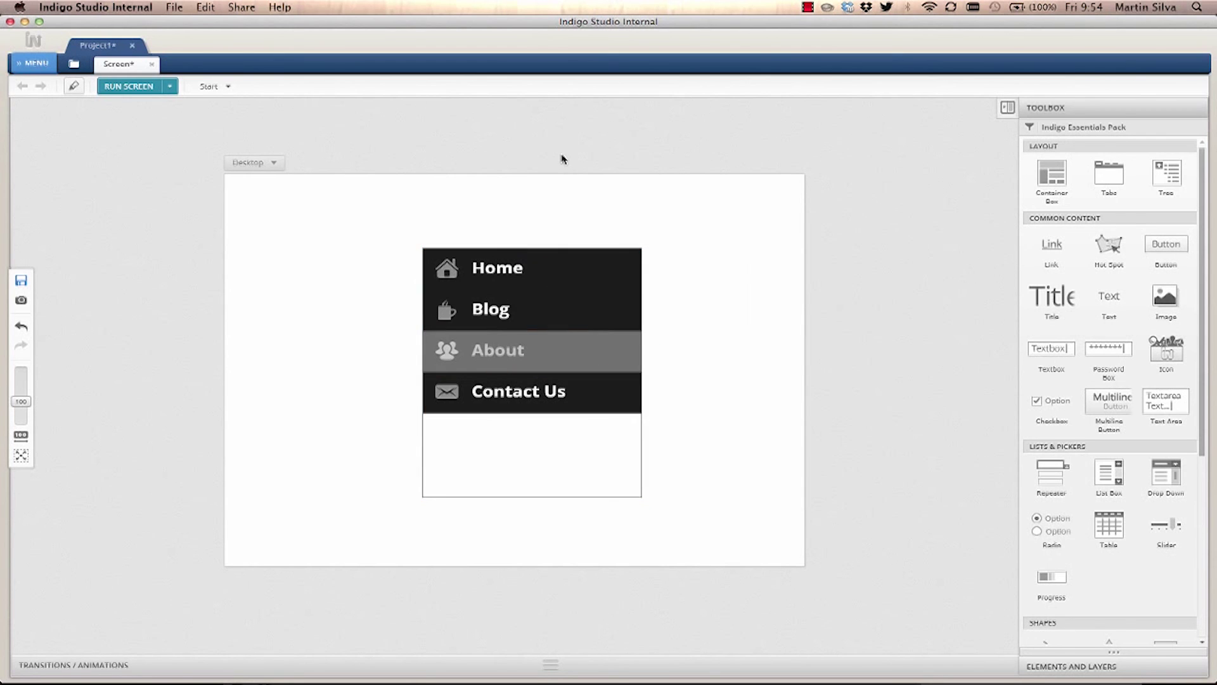